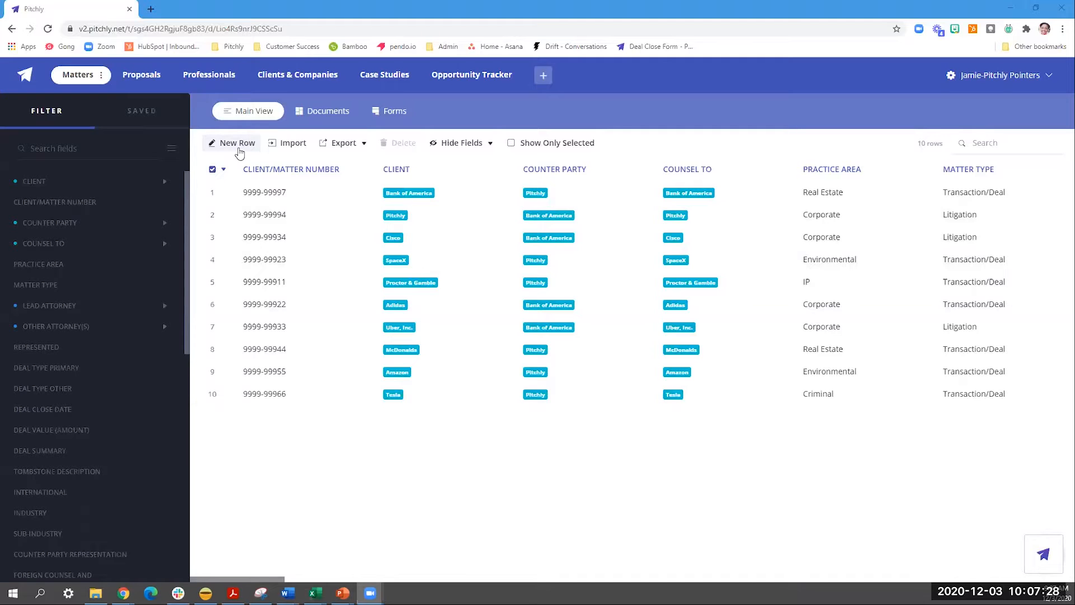
# Start a new matter record and choose Bank of America as its client
pyautogui.click(239, 148)
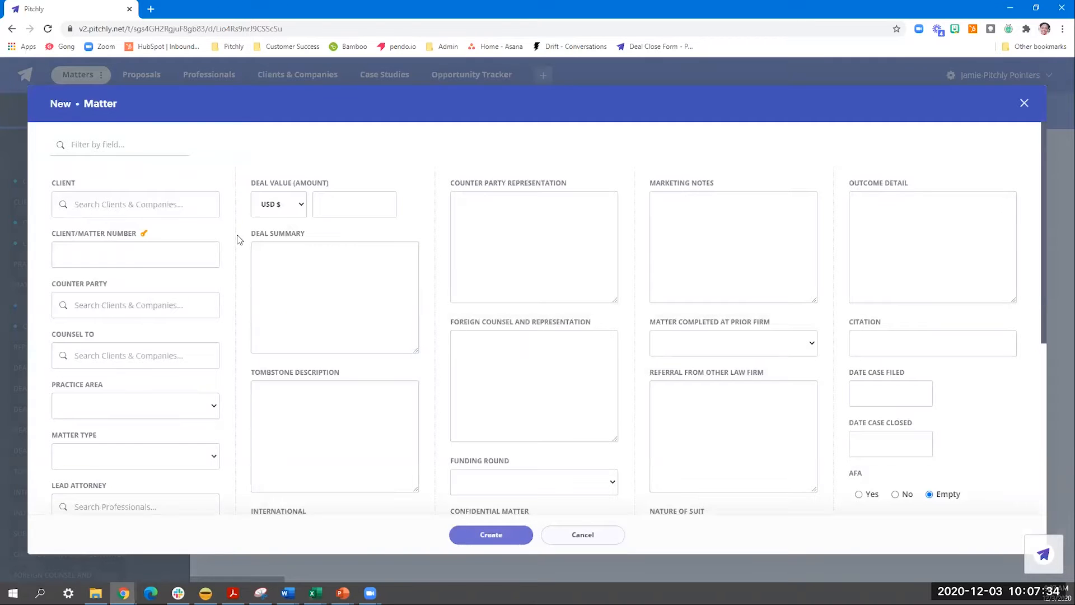
pyautogui.scroll(-1, 238, 239)
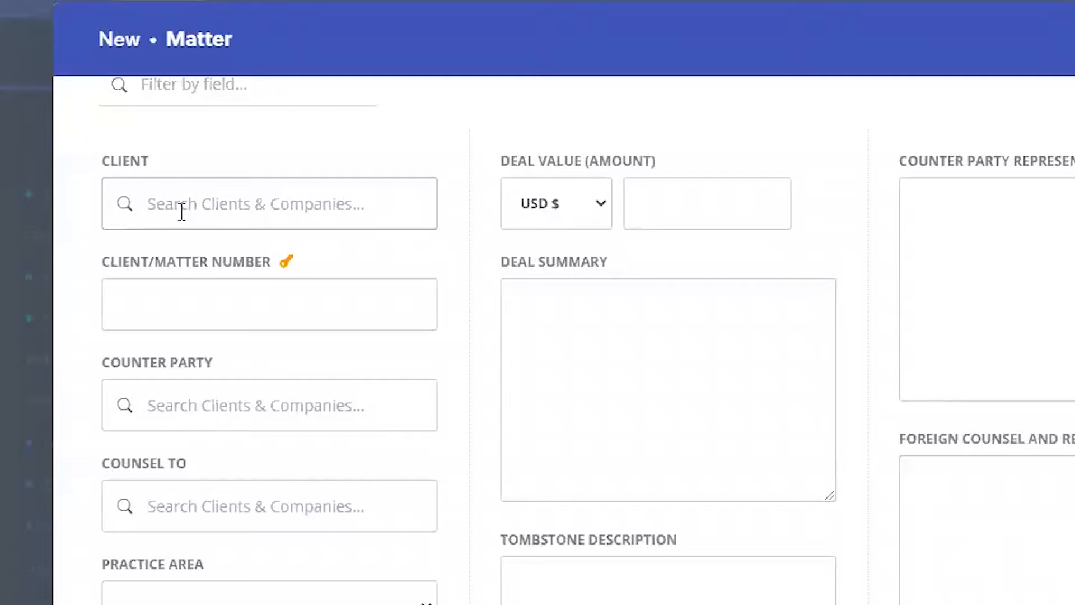
pyautogui.click(179, 211)
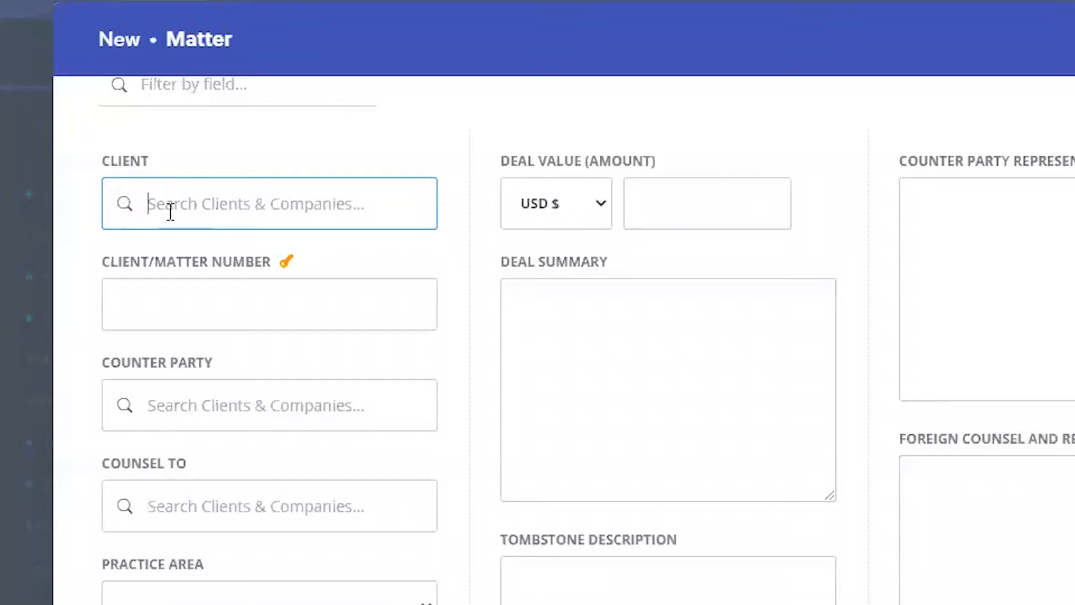
pyautogui.write('ba')
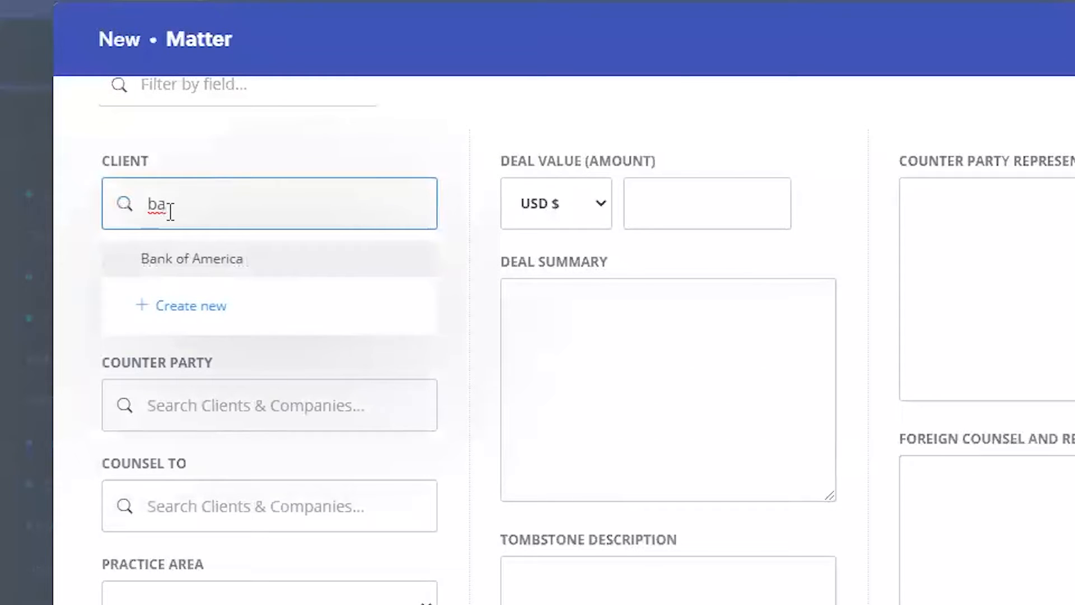
pyautogui.click(216, 261)
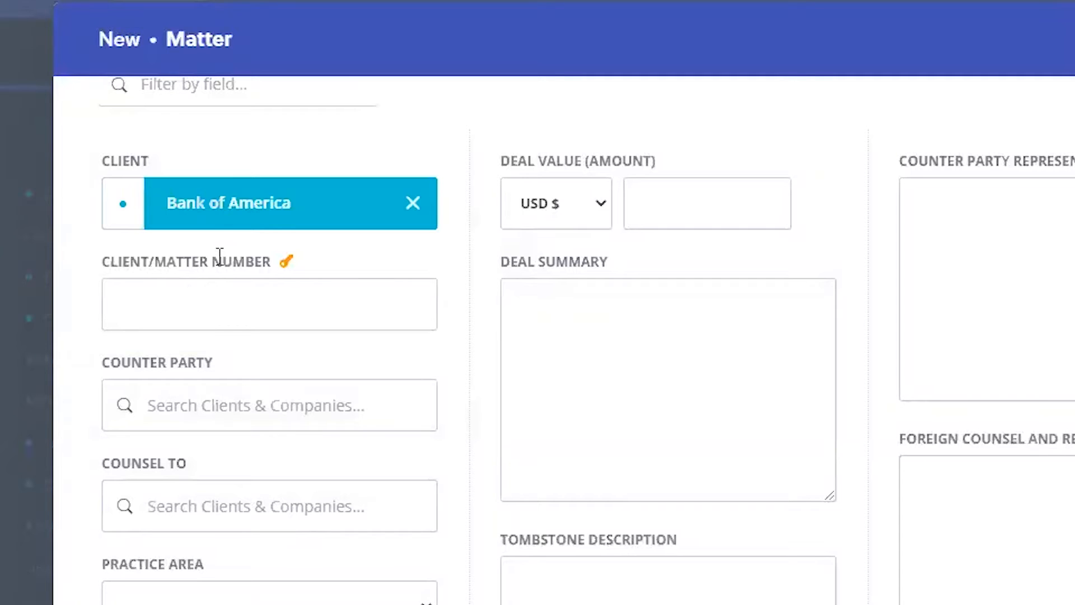
# Clear the matter's client, open the form for creating a new client company, and cancel that form
pyautogui.click(413, 209)
pyautogui.click(358, 210)
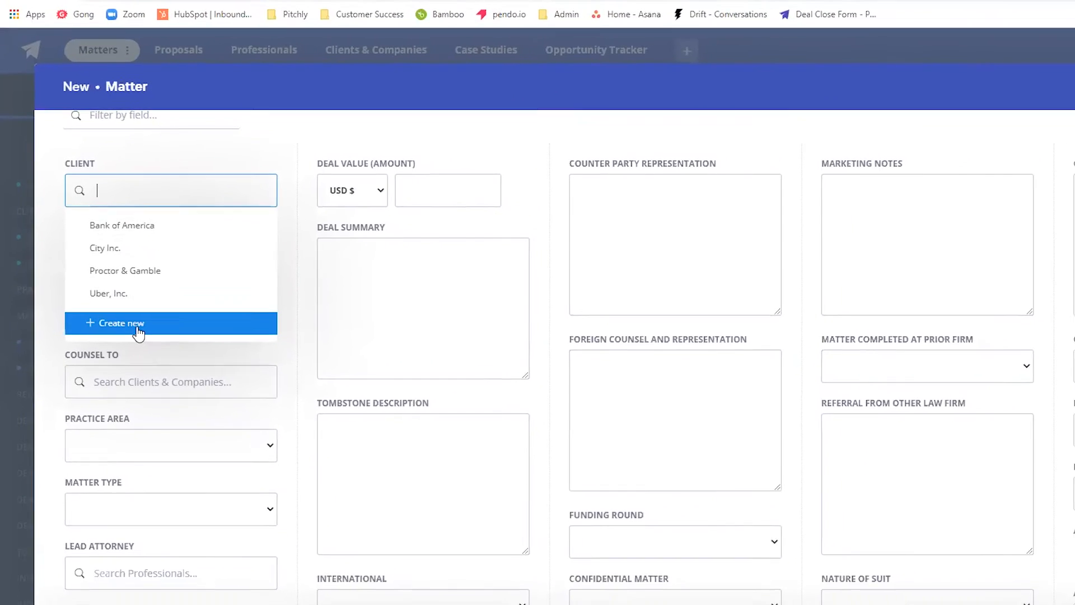
pyautogui.click(137, 330)
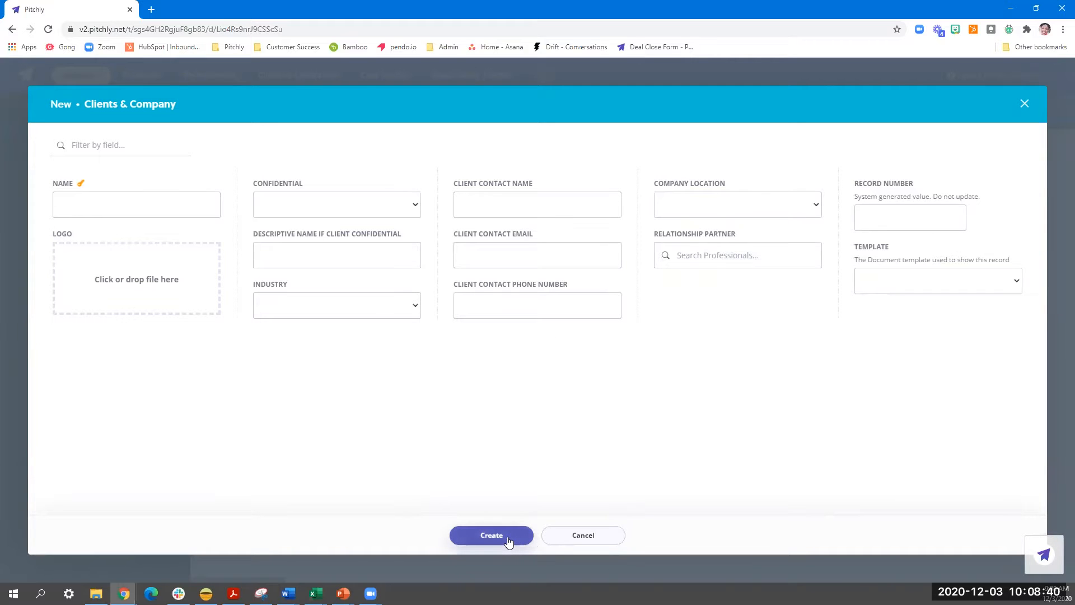
pyautogui.click(559, 540)
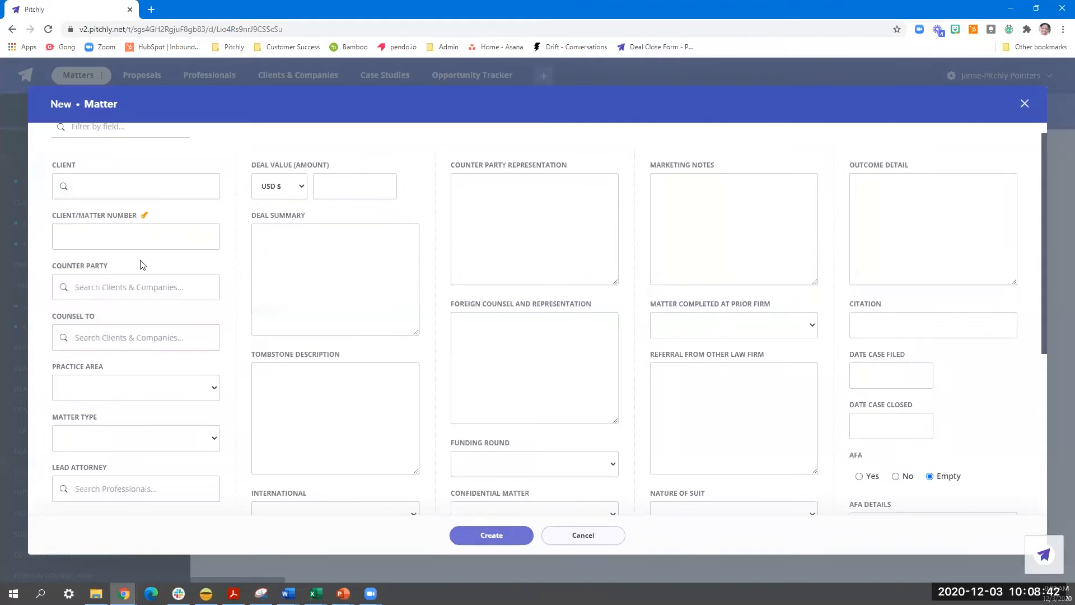
# Look through the suggested existing clients for the Client field and discard the new matter
pyautogui.click(95, 190)
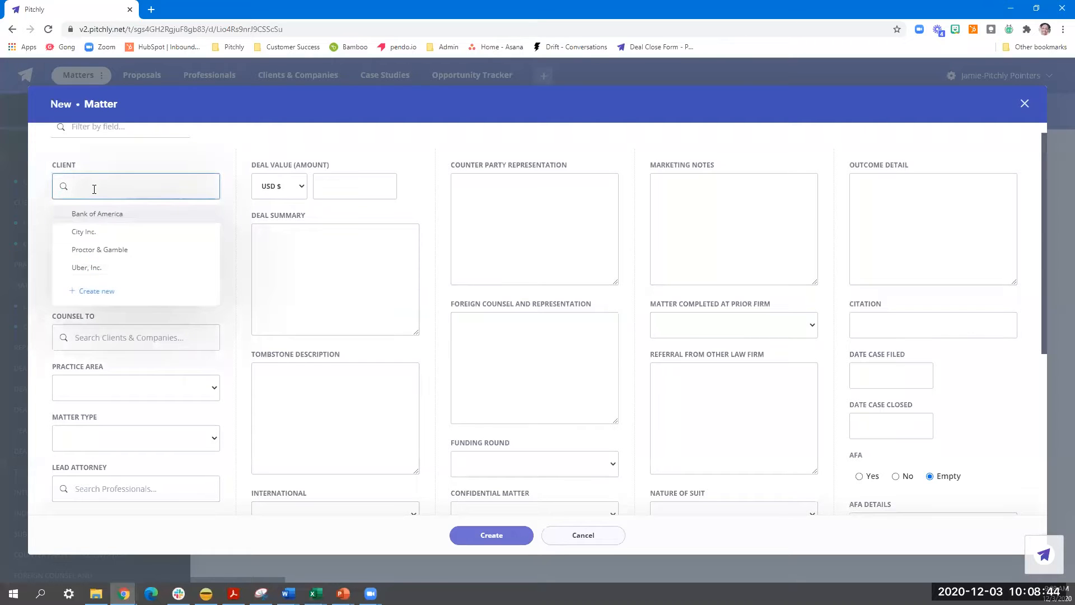
pyautogui.click(234, 222)
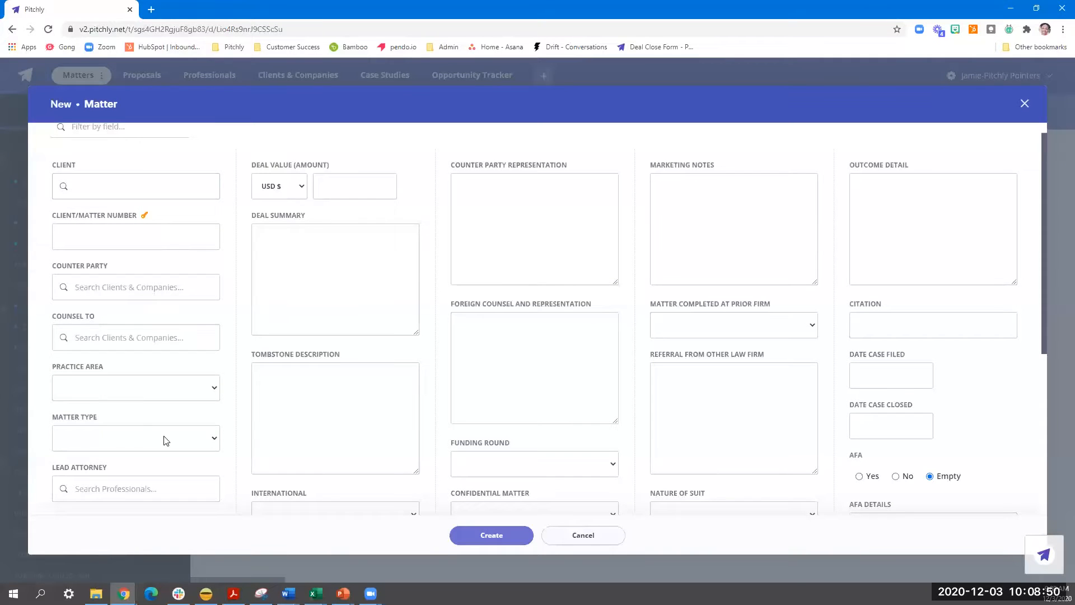
pyautogui.click(551, 540)
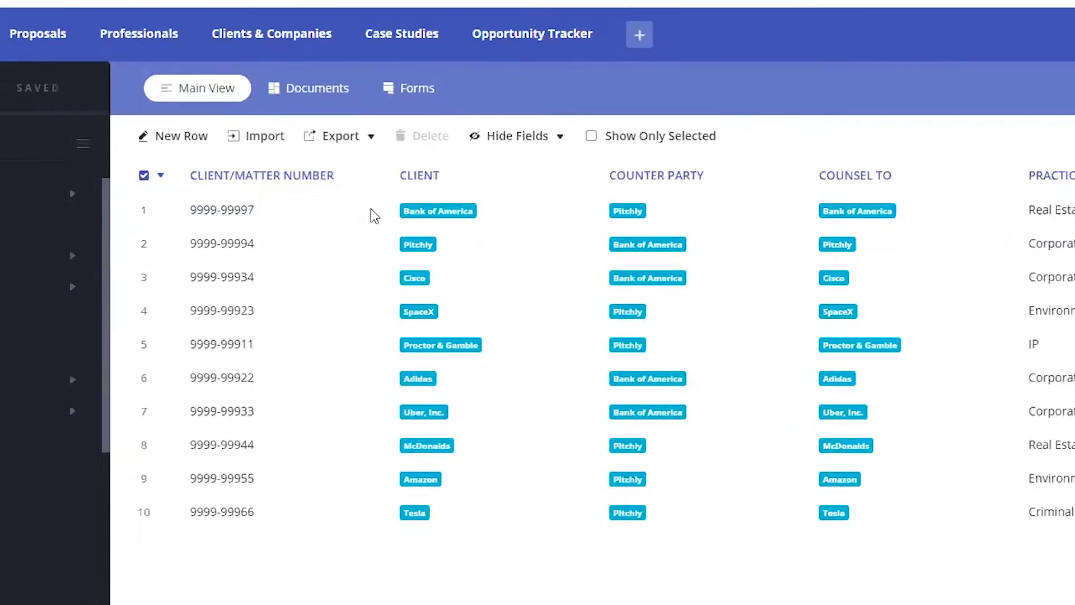
# Open the full record of the first Bank of America matter, review its fields, and close it without saving
pyautogui.click(379, 230)
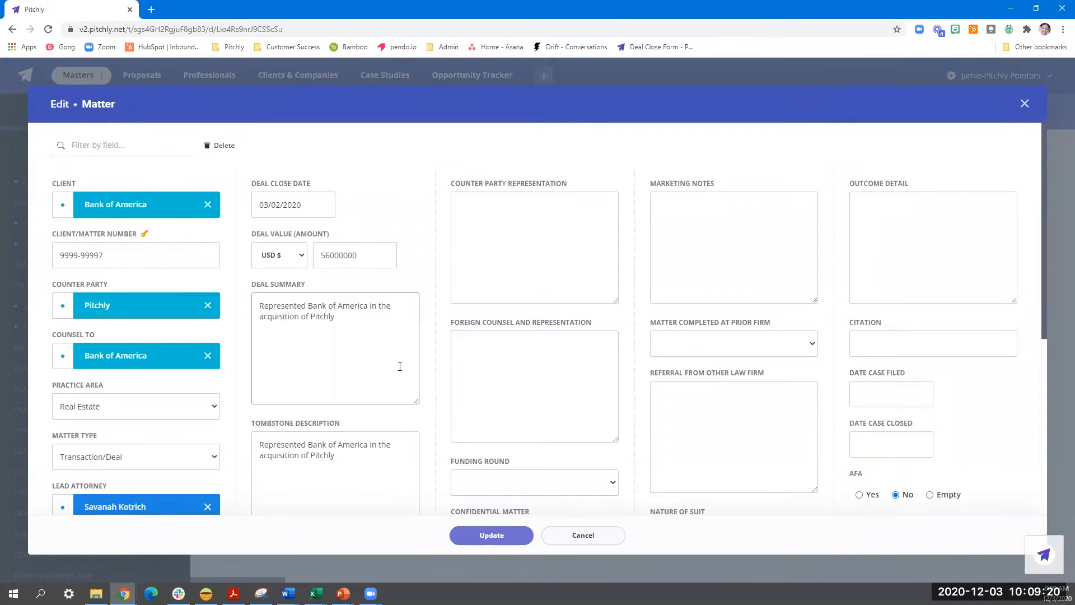
pyautogui.scroll(-2, 398, 353)
pyautogui.click(373, 233)
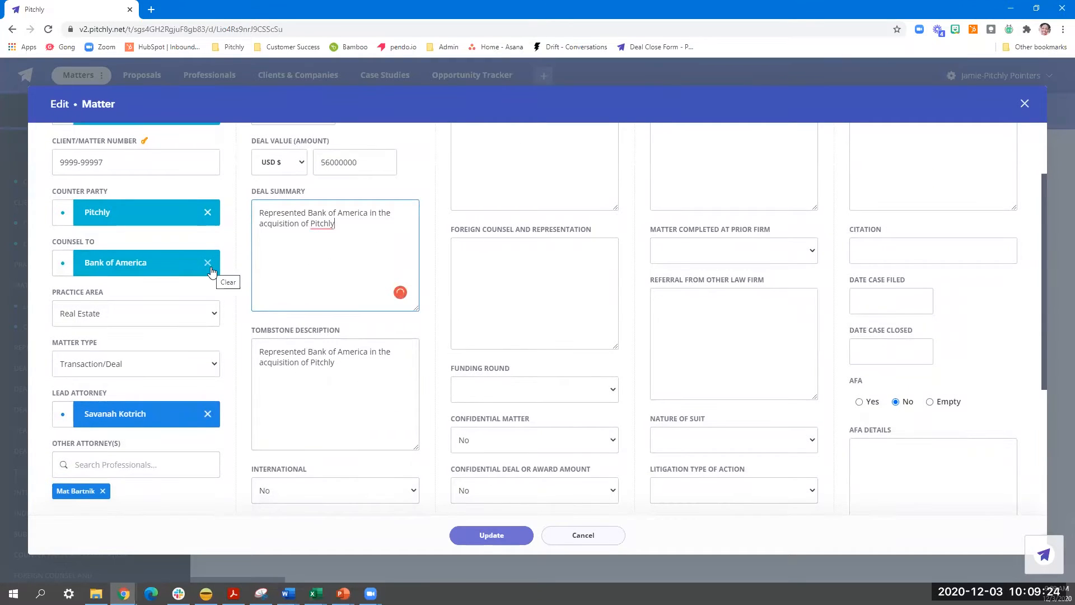
pyautogui.scroll(-3, 234, 358)
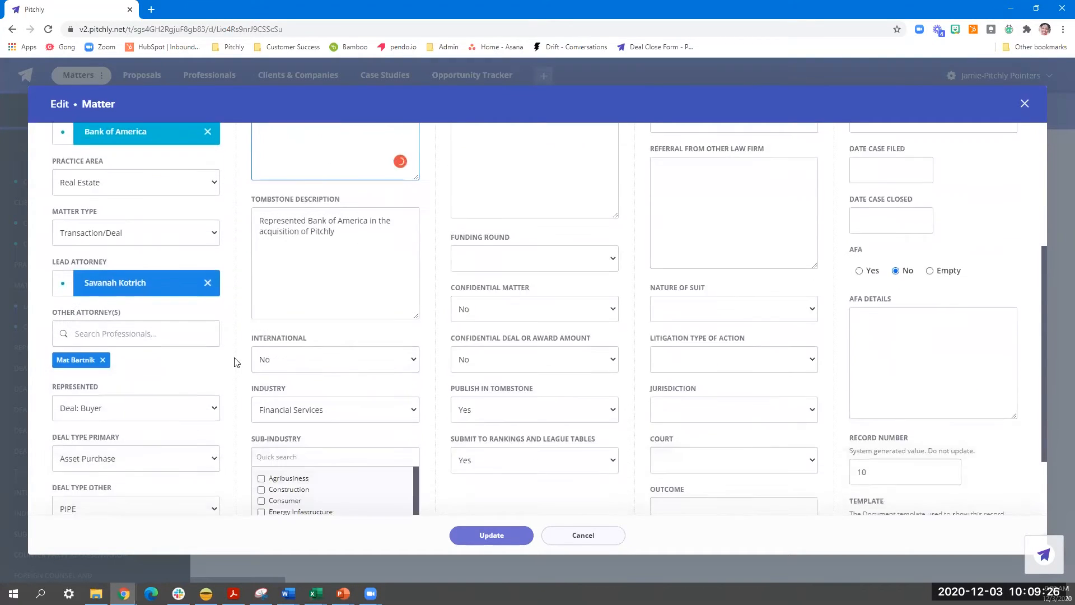
pyautogui.scroll(-2, 234, 362)
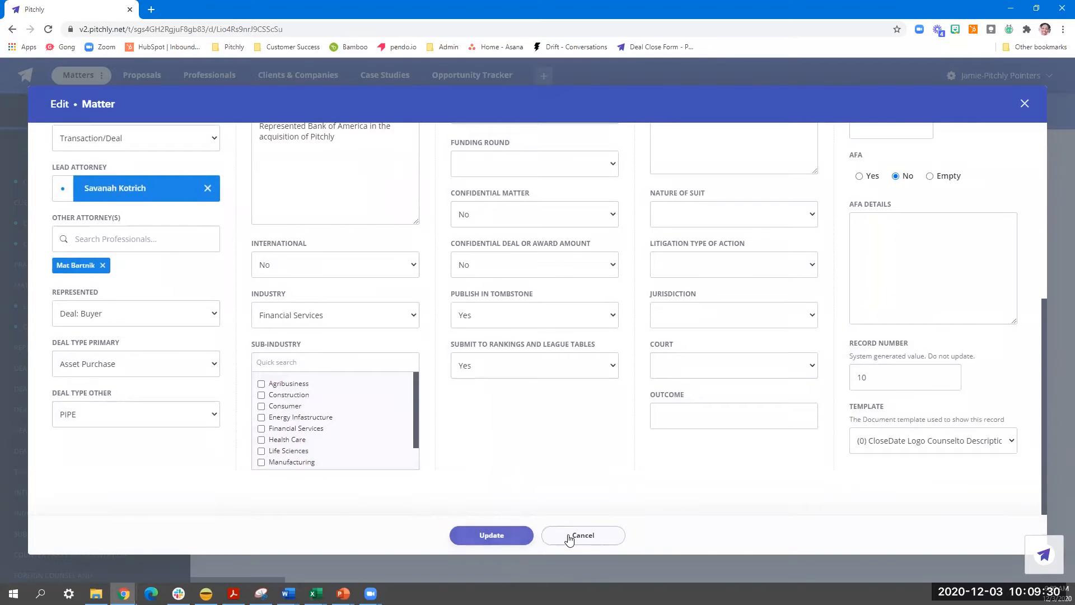
pyautogui.click(569, 537)
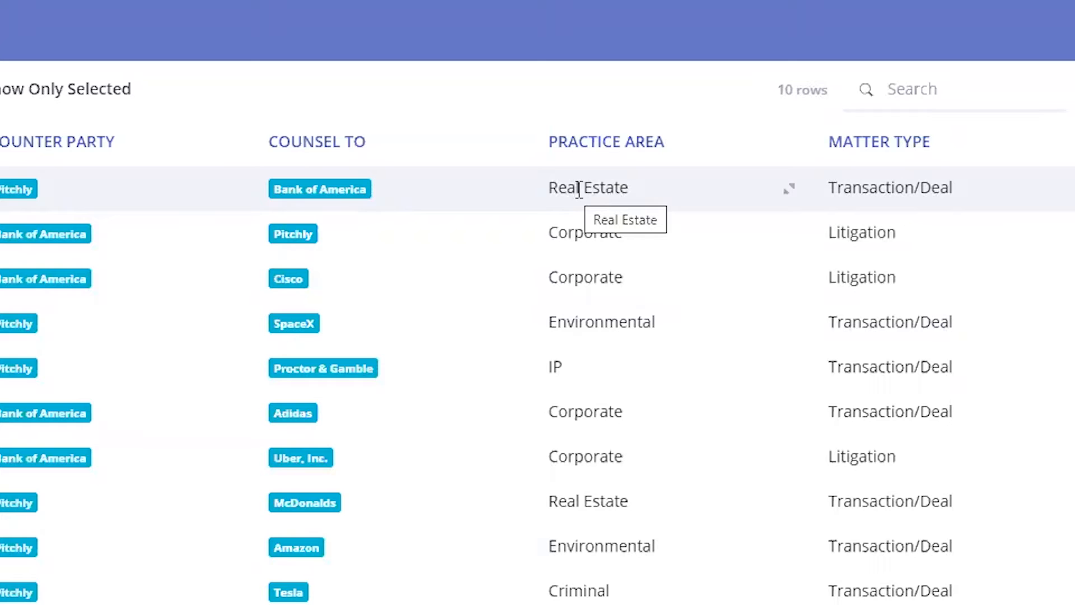
# Inspect the inline editors for the first matter's Practice Area choices and Counsel To value, cancelling both
pyautogui.click(584, 191)
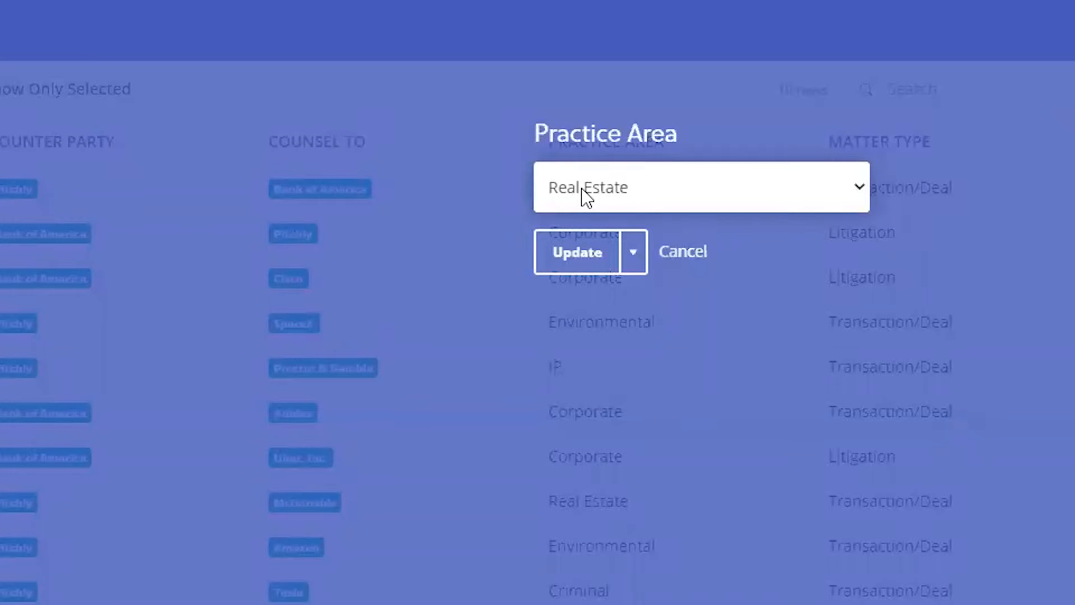
pyautogui.click(585, 197)
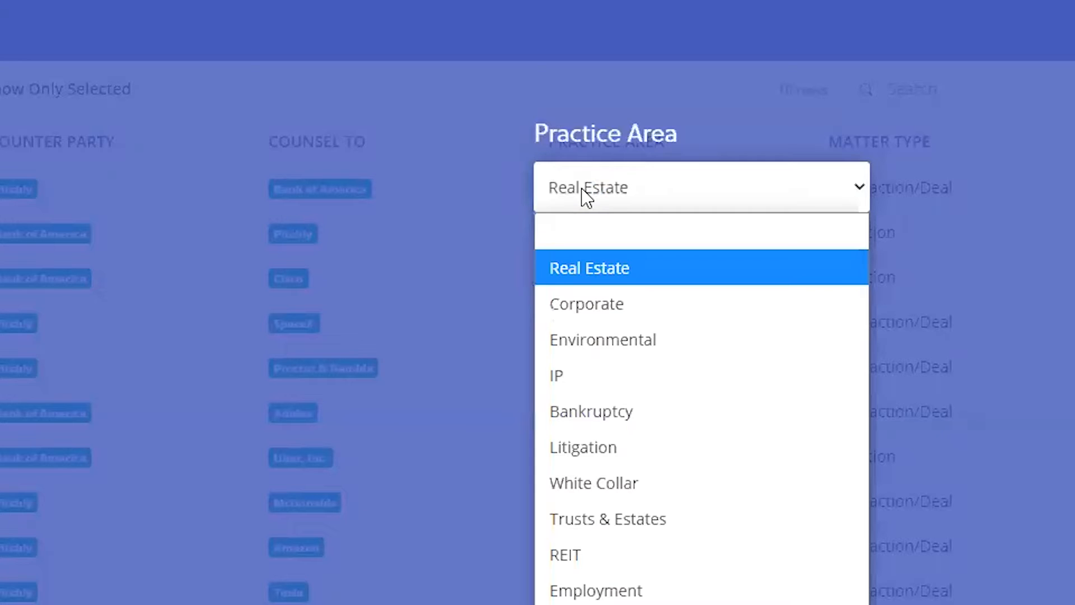
pyautogui.click(585, 197)
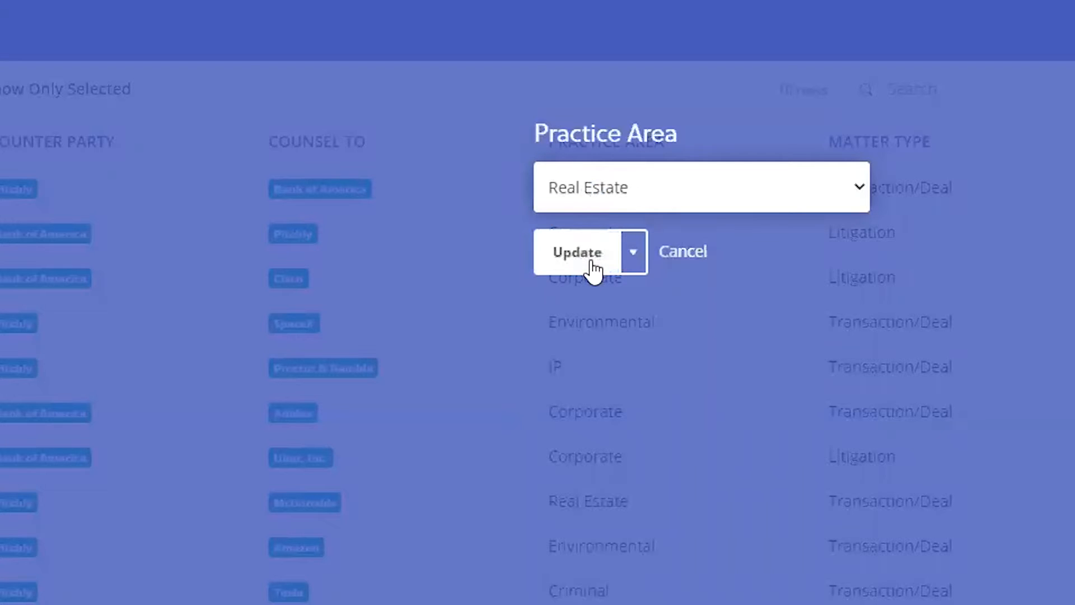
pyautogui.click(683, 252)
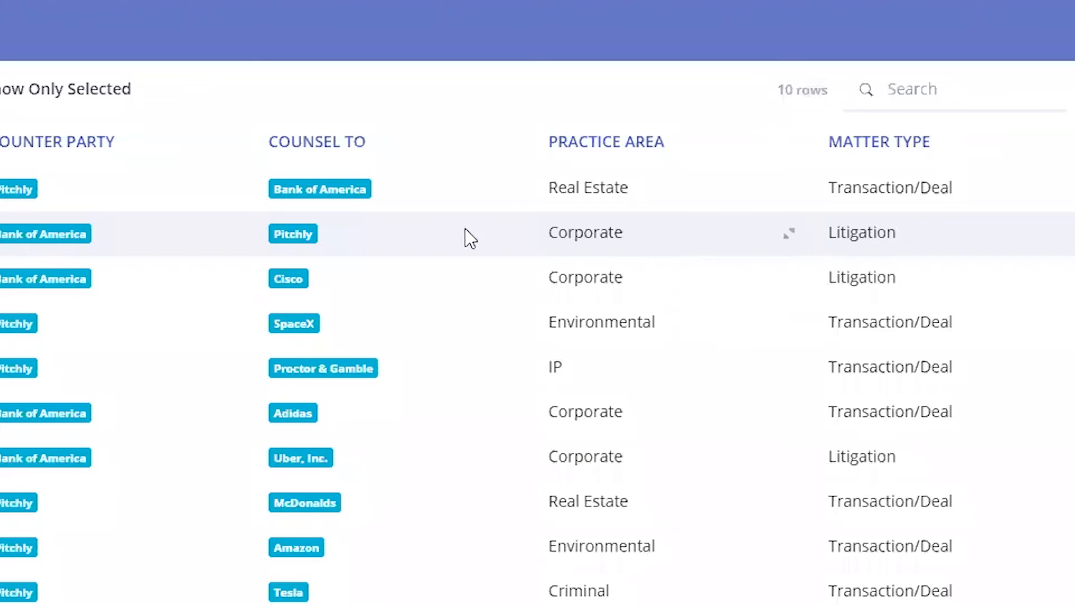
pyautogui.click(341, 188)
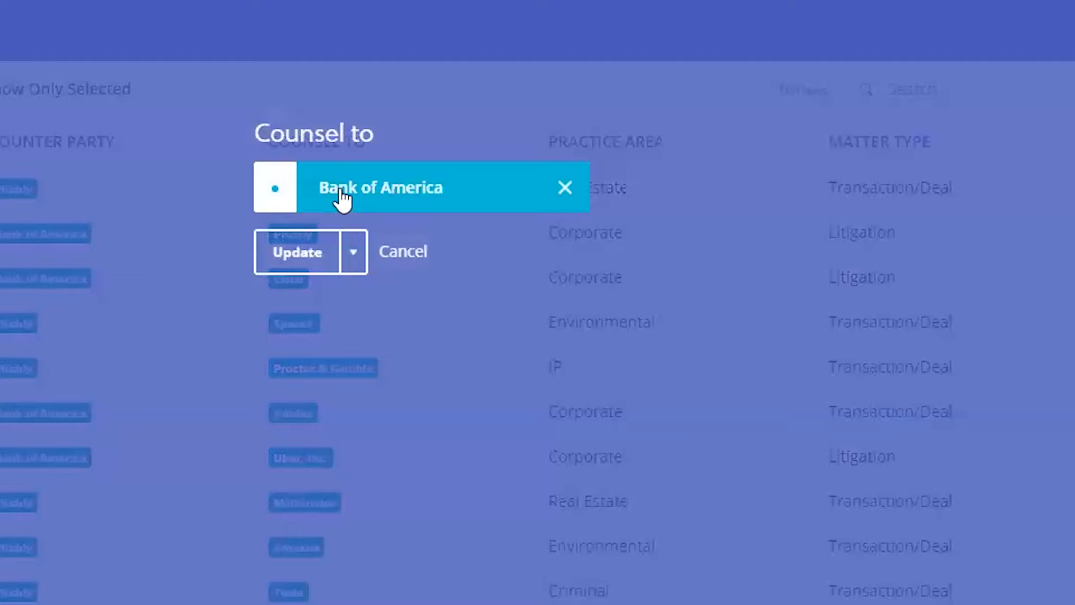
pyautogui.click(403, 253)
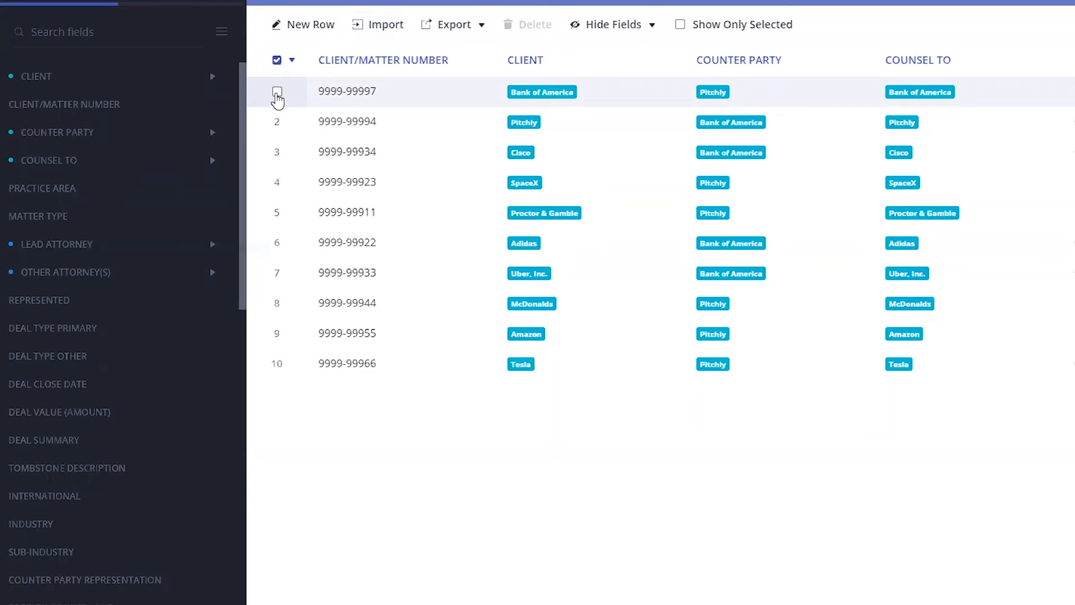
# Export only the first matter row and open the downloaded Matters (18).csv file
pyautogui.click(277, 93)
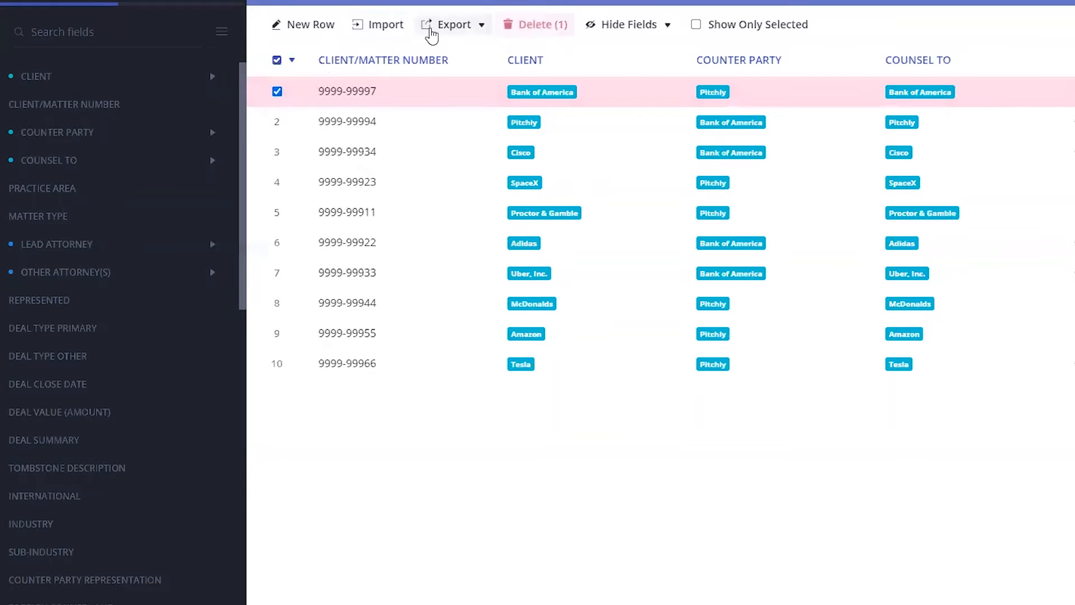
pyautogui.click(469, 29)
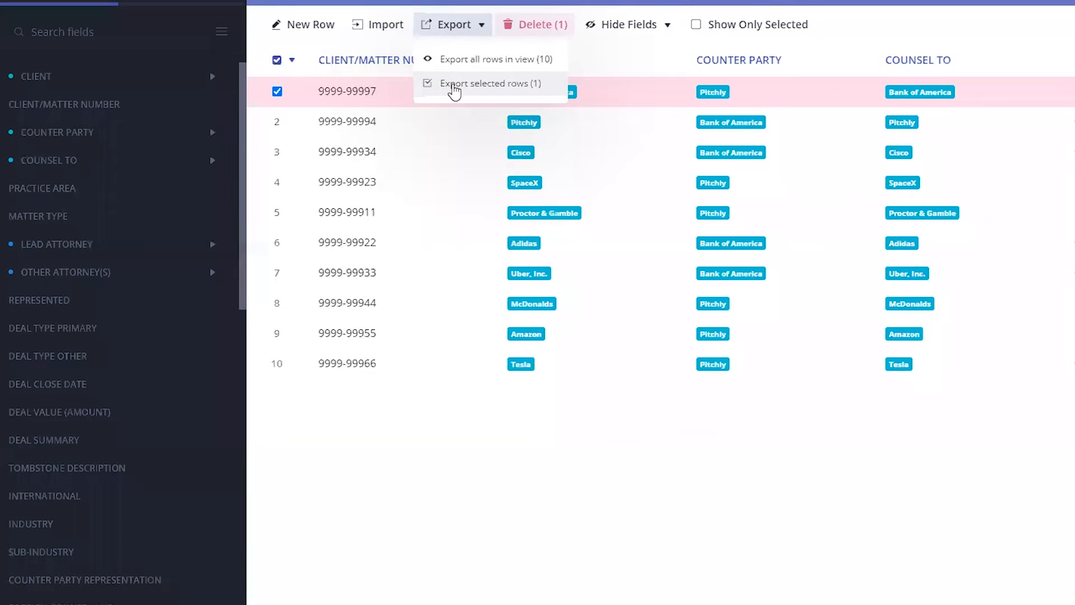
pyautogui.click(454, 84)
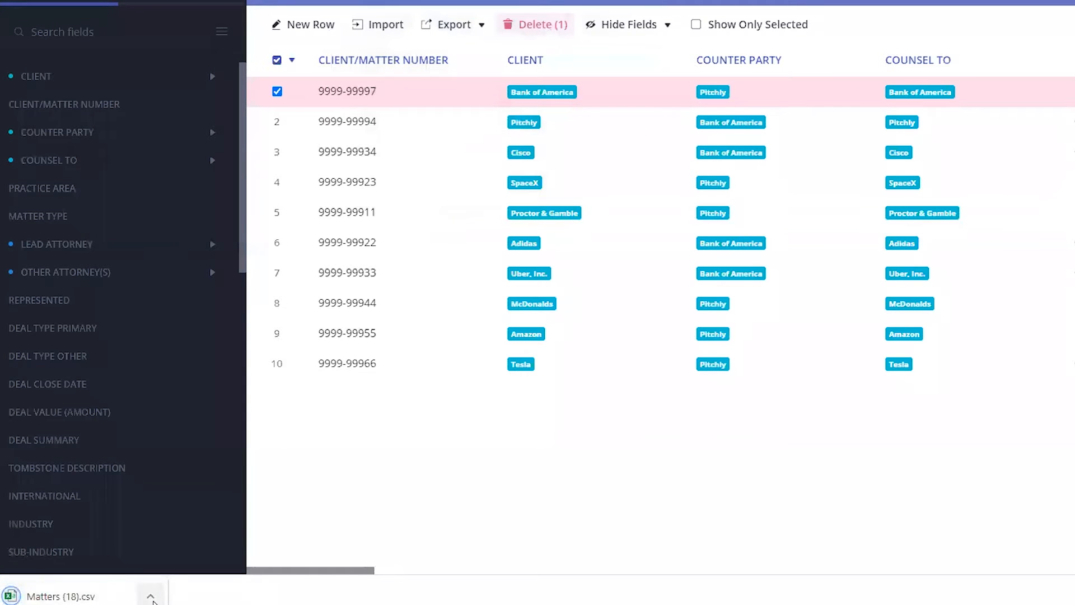
pyautogui.click(151, 597)
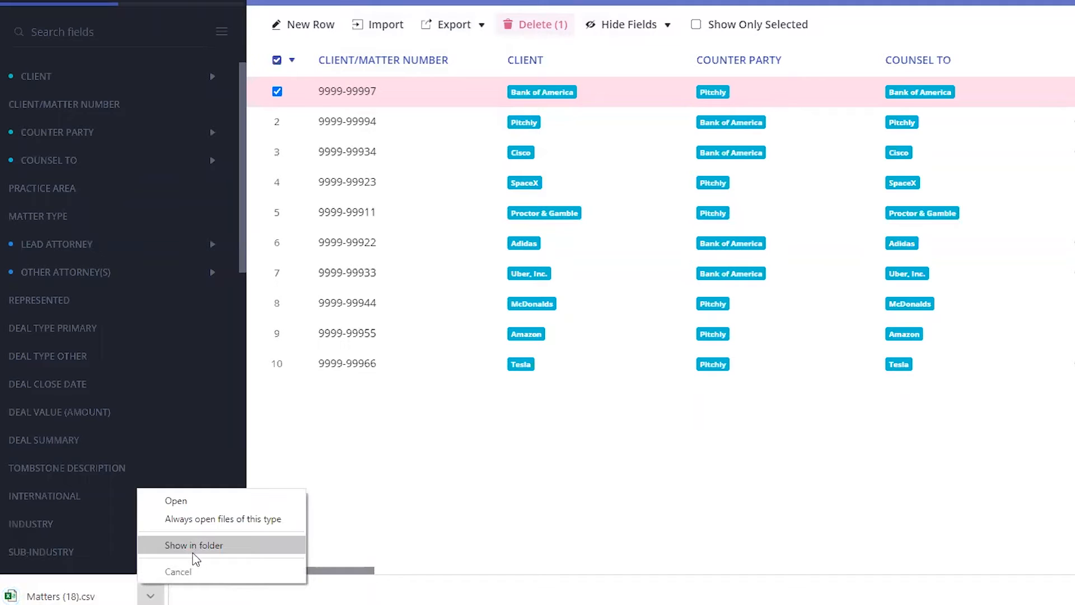
pyautogui.click(206, 502)
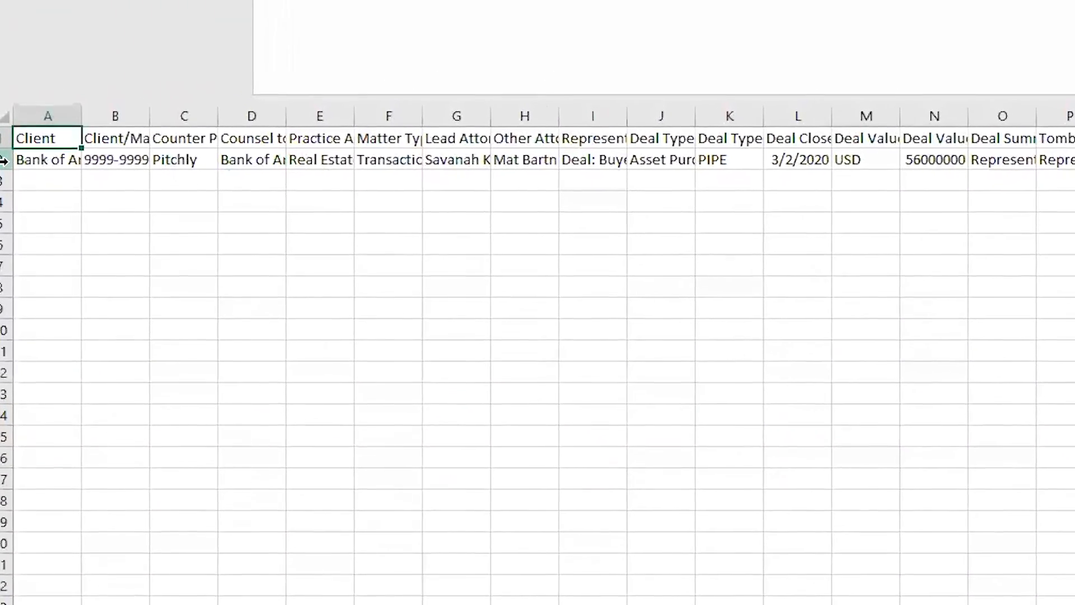
# Clear the exported matter's data from row 2, keeping only the column headers
pyautogui.click(2, 139)
pyautogui.rightClick(15, 166)
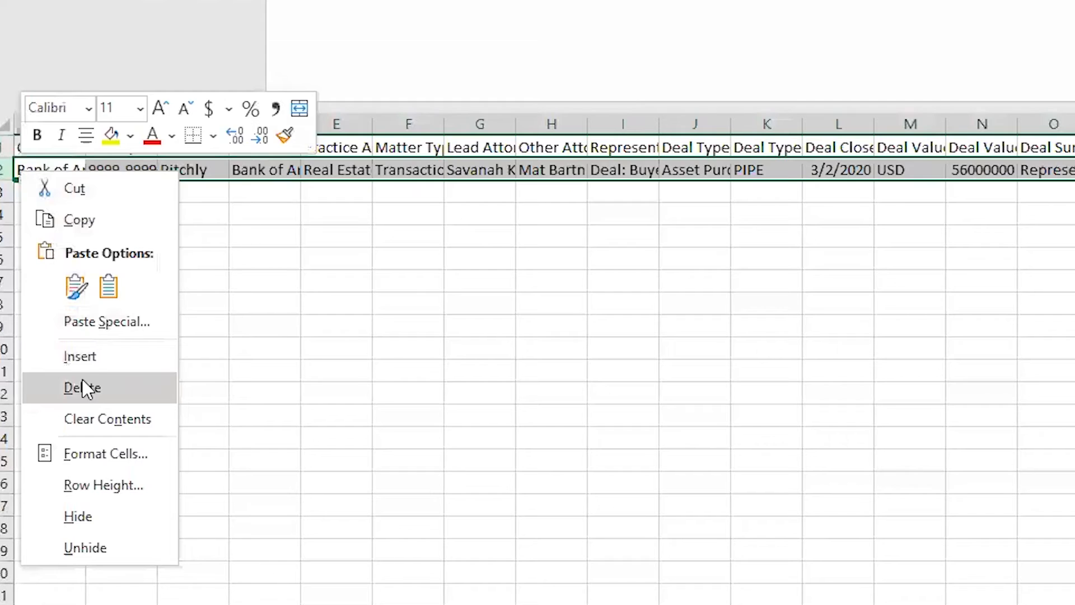
pyautogui.press('Escape')
pyautogui.press('Delete')
pyautogui.click(38, 165)
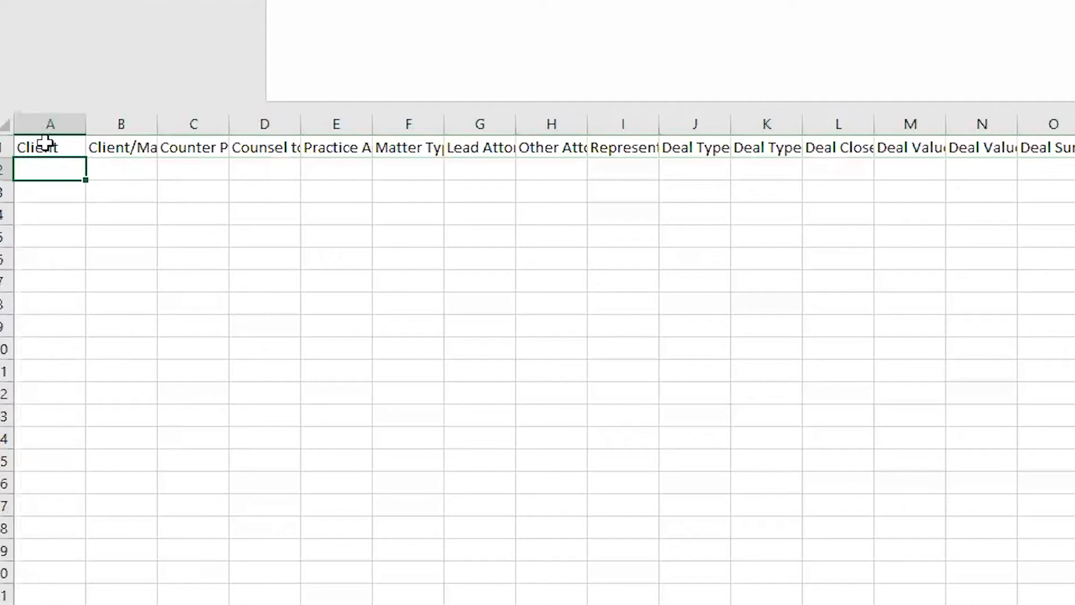
pyautogui.click(5, 147)
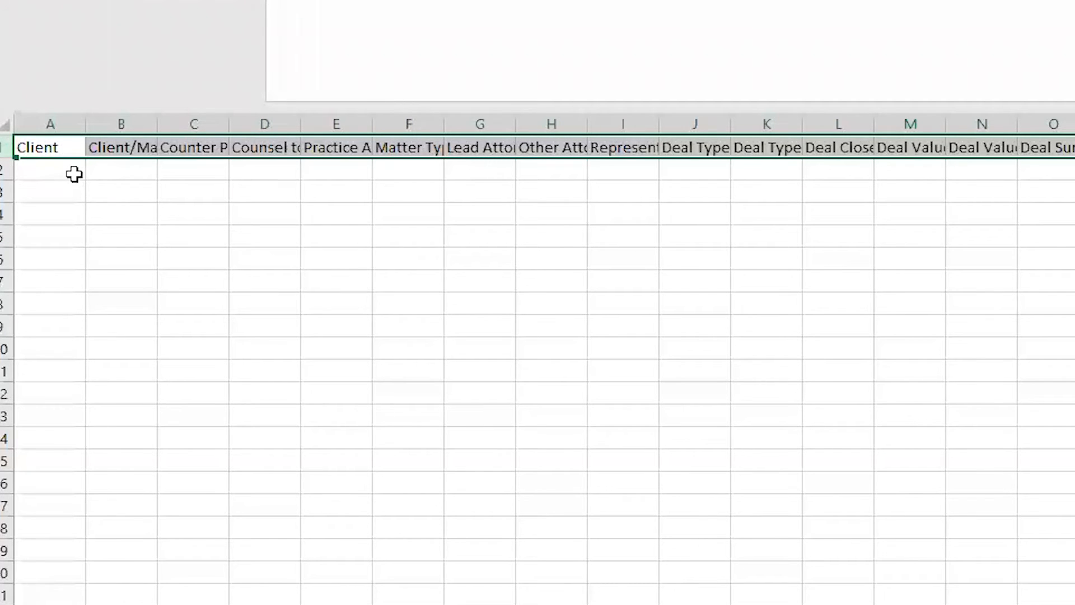
pyautogui.click(81, 205)
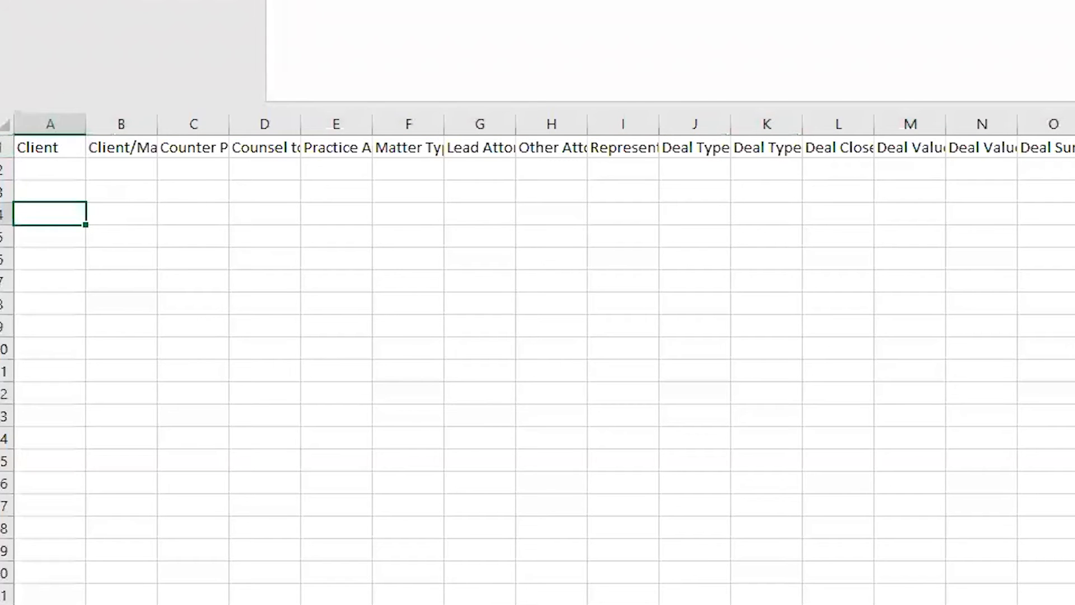
pyautogui.click(50, 169)
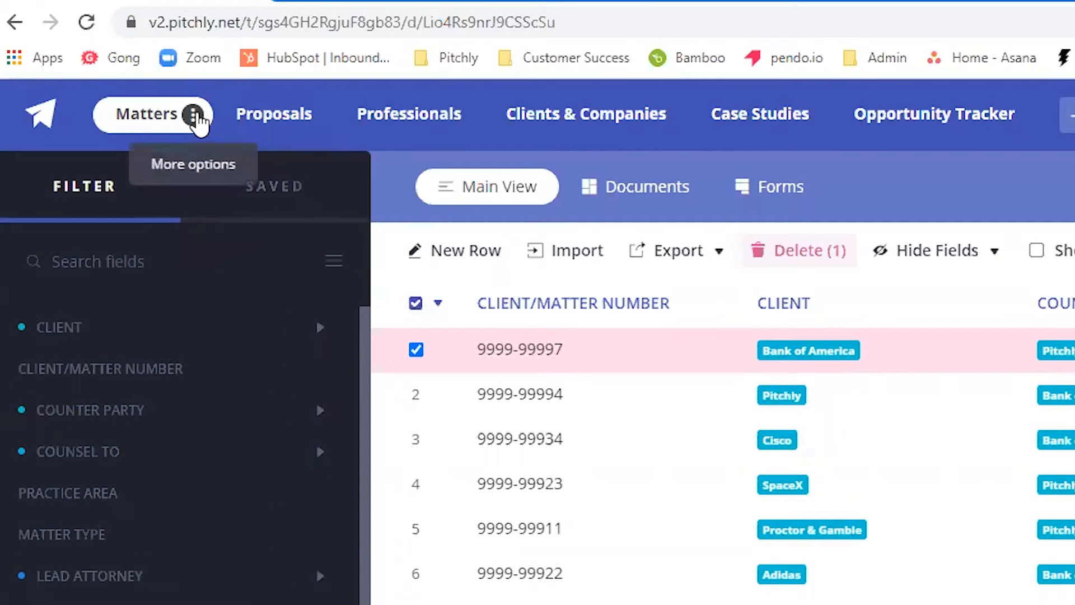
# Open database management for Matters in Pitchly and examine the types and dropdown choices of its fields
pyautogui.click(196, 116)
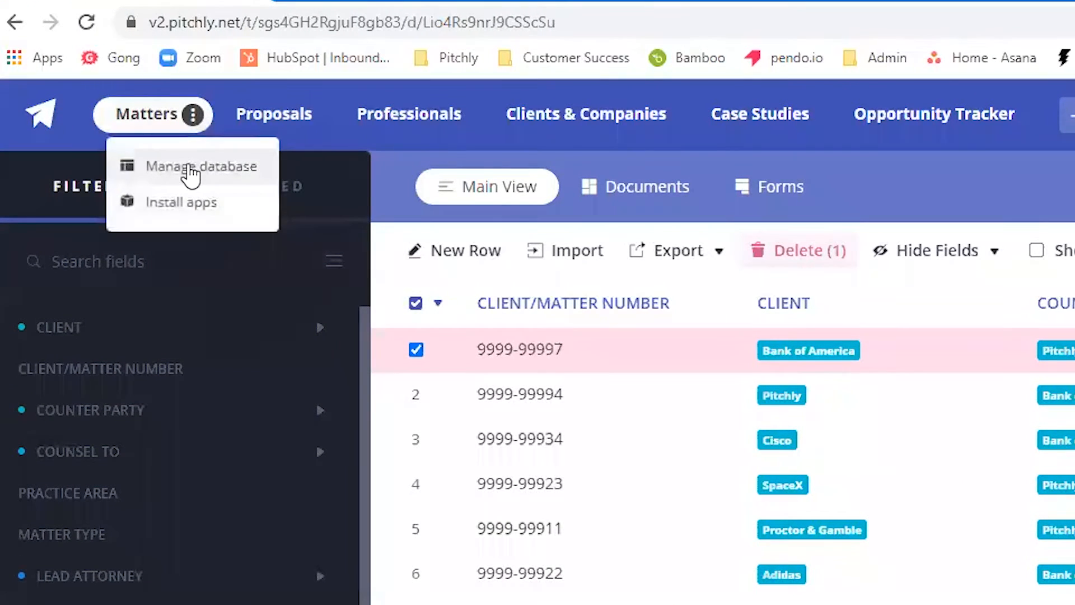
pyautogui.click(190, 168)
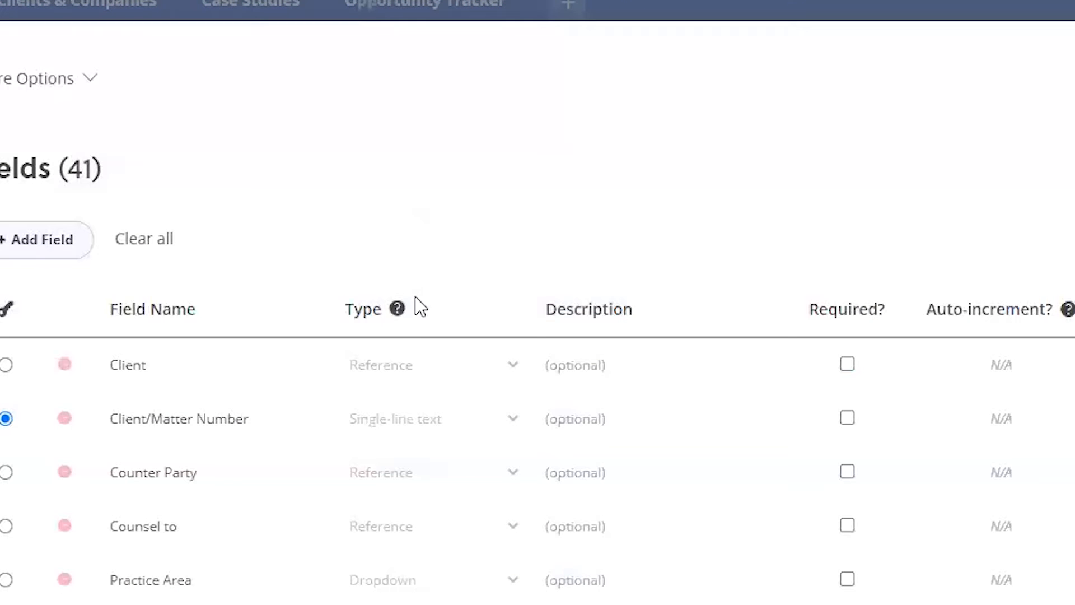
pyautogui.moveTo(397, 311)
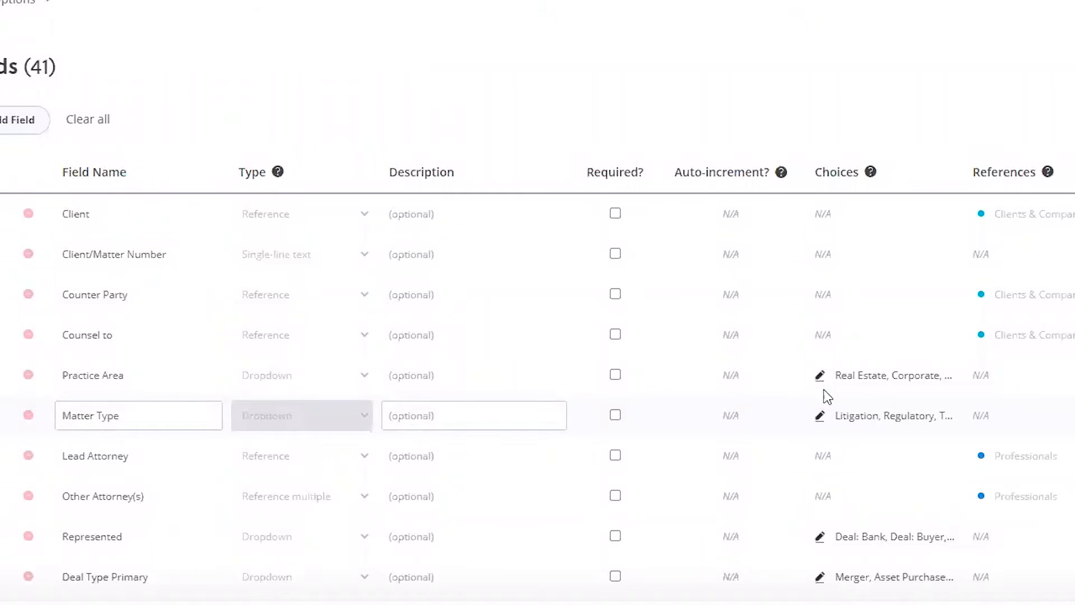
# Rename the IP choice of the Practice Area field to Intellectual Property and save the choices
pyautogui.click(821, 375)
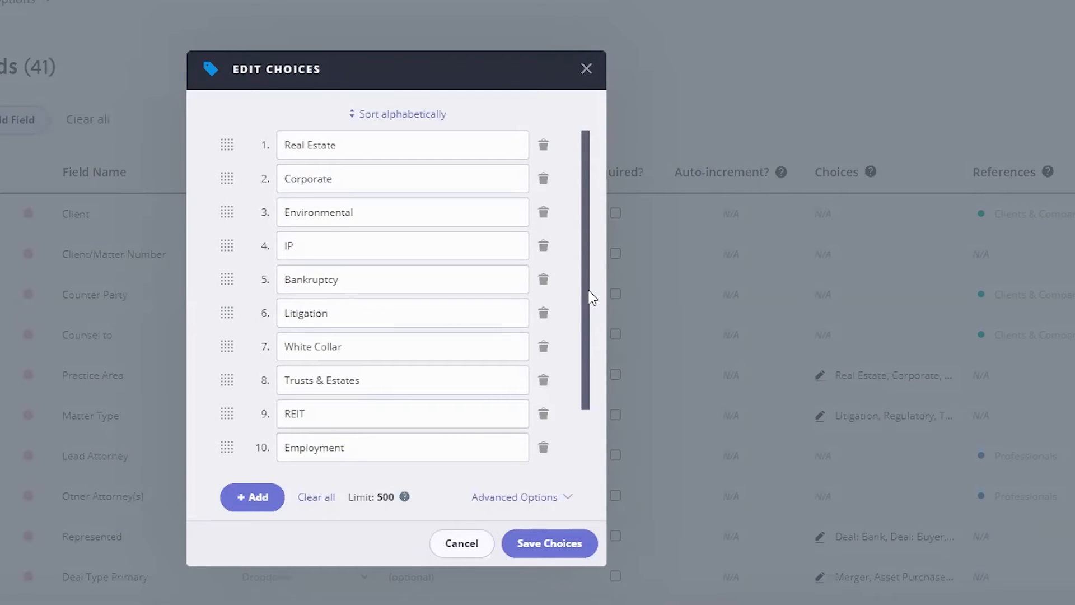
pyautogui.click(292, 247)
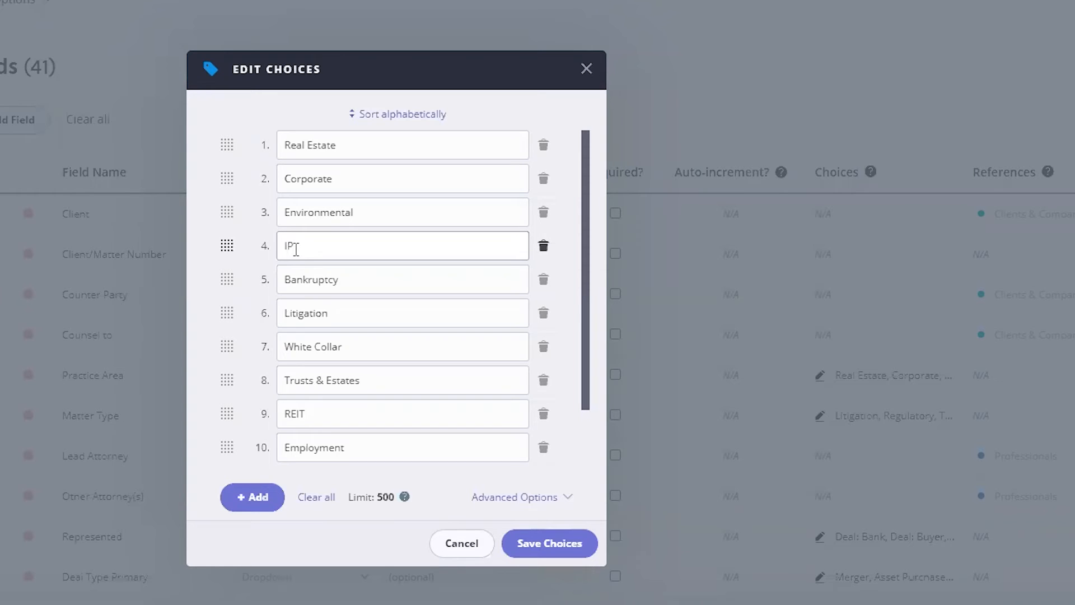
pyautogui.click(295, 248)
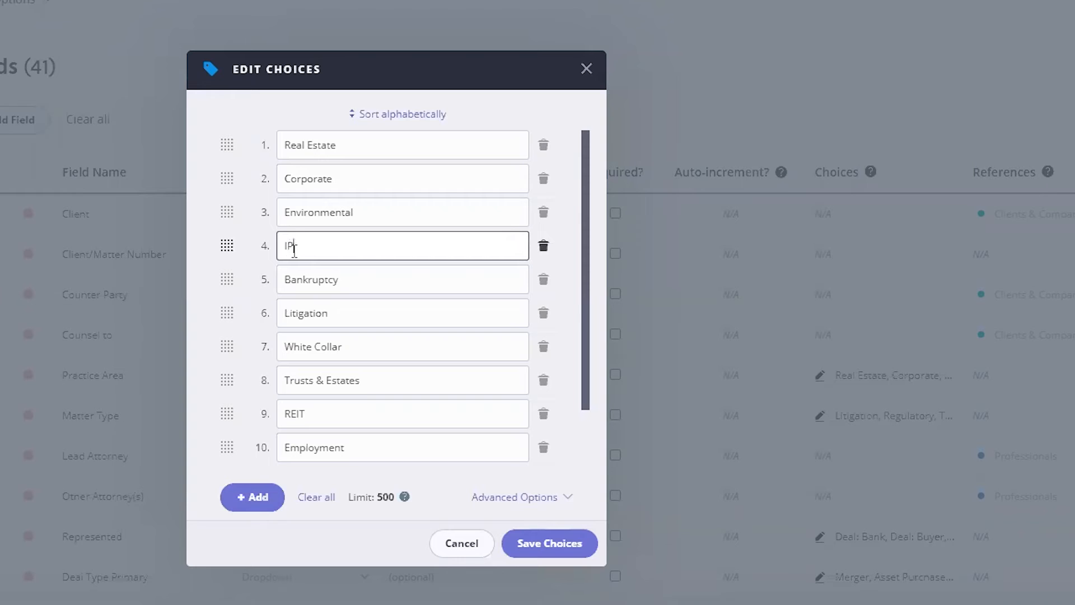
pyautogui.press('BackSpace')
pyautogui.write('ntellectual Property')
pyautogui.click(551, 539)
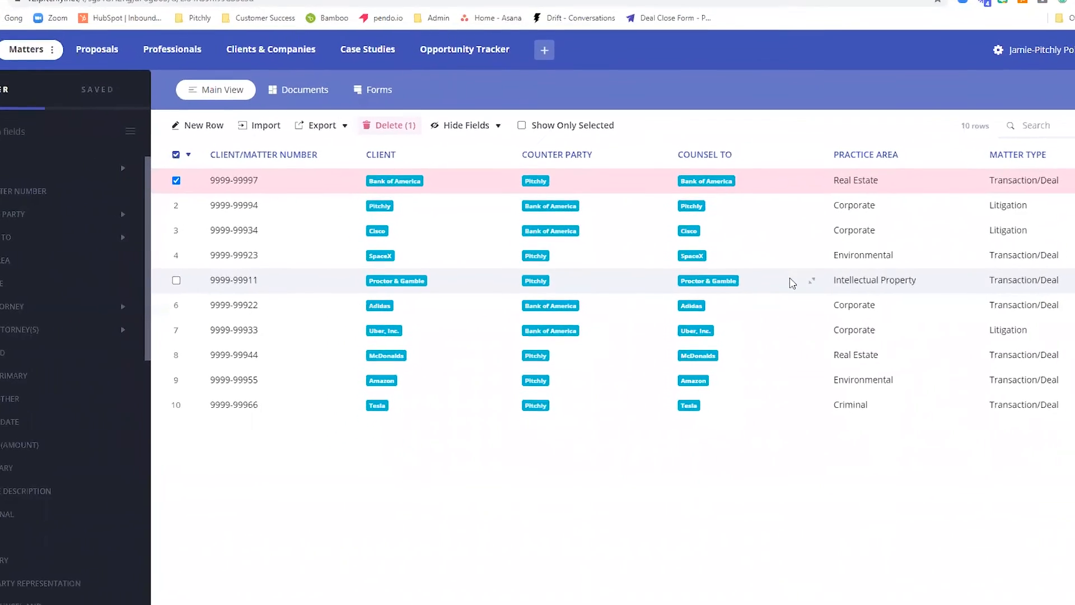
# Deselect the first matter and upload Matter Import.csv as the import file, keeping the Auto-detect delimiter
pyautogui.click(176, 180)
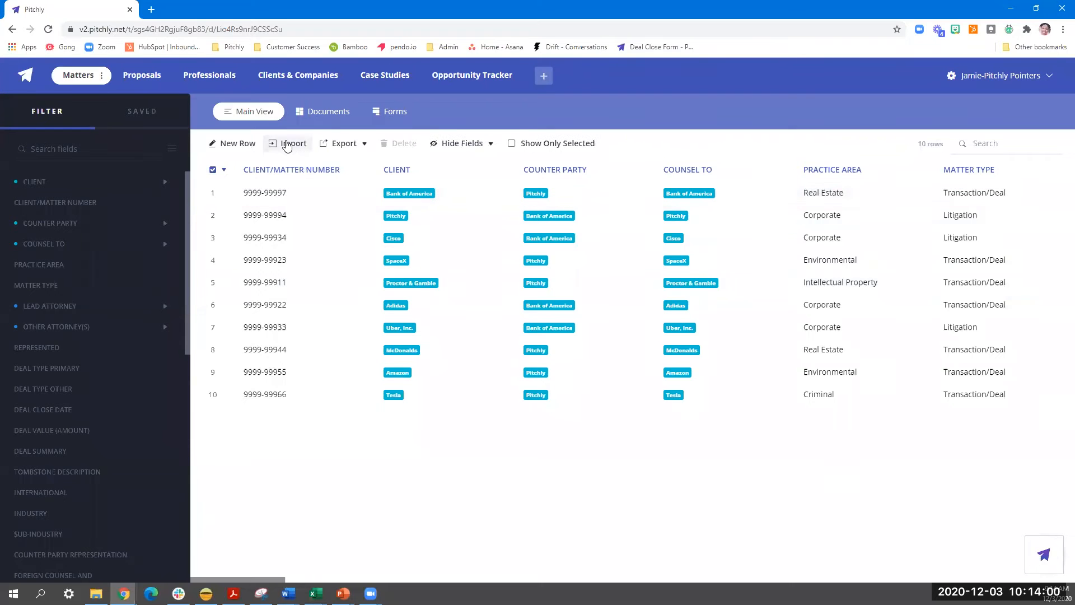
pyautogui.click(286, 145)
pyautogui.click(545, 409)
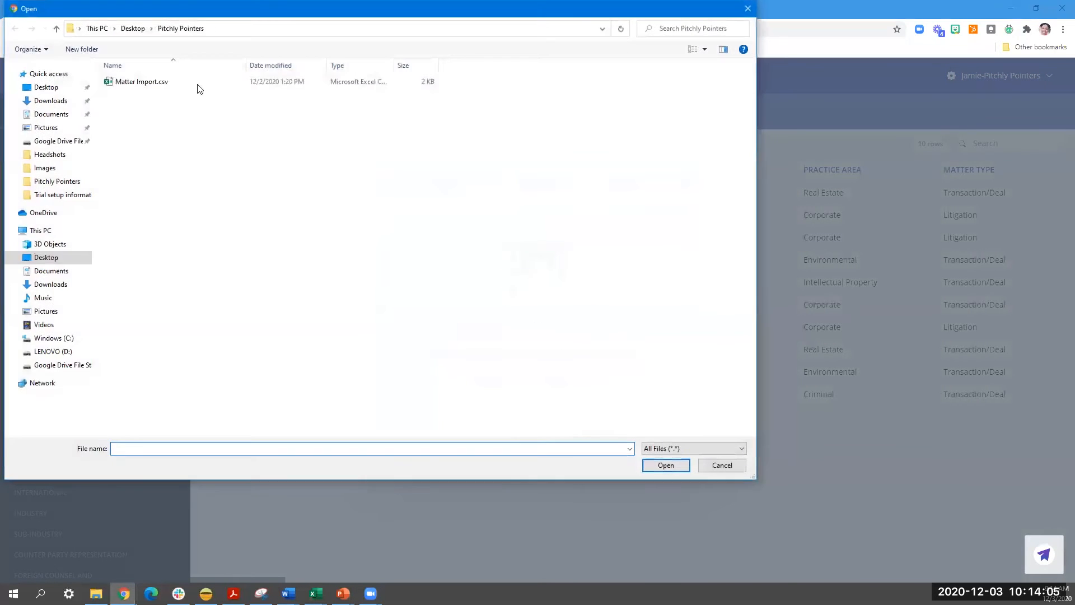
pyautogui.click(131, 83)
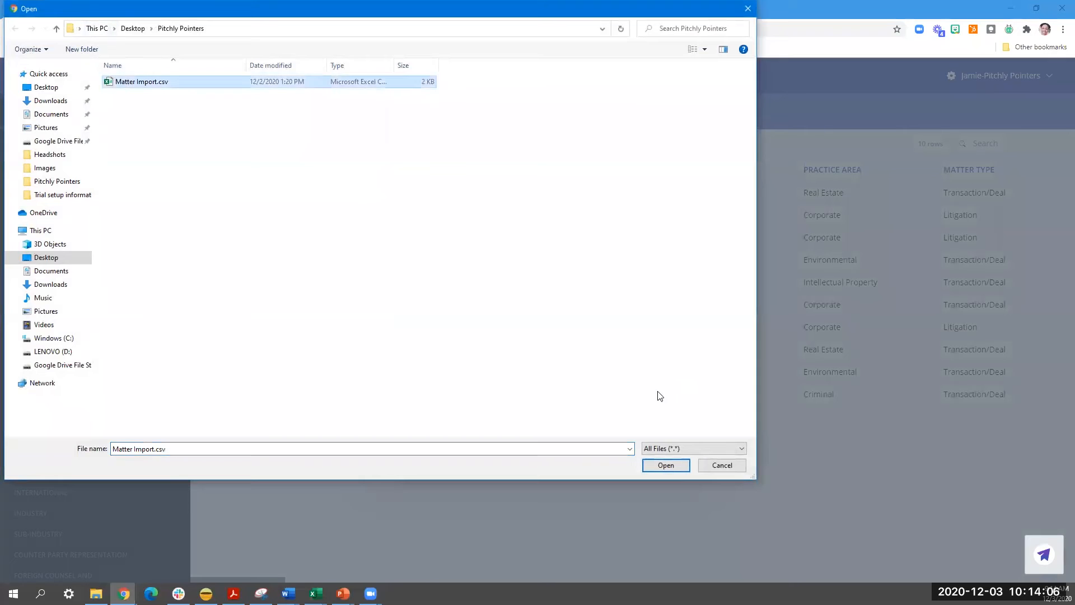
pyautogui.click(655, 467)
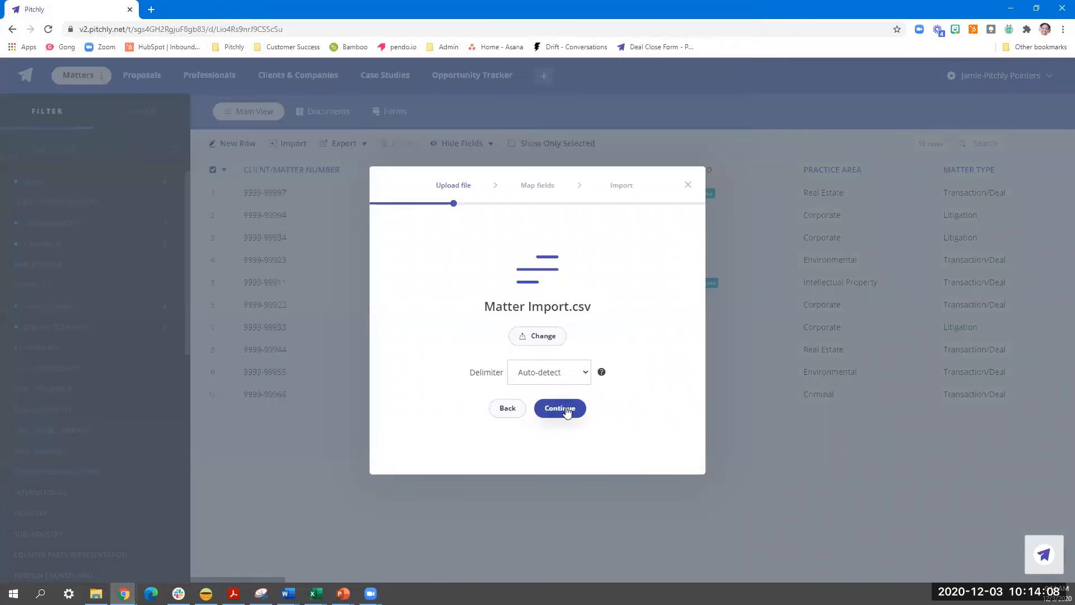
pyautogui.click(563, 409)
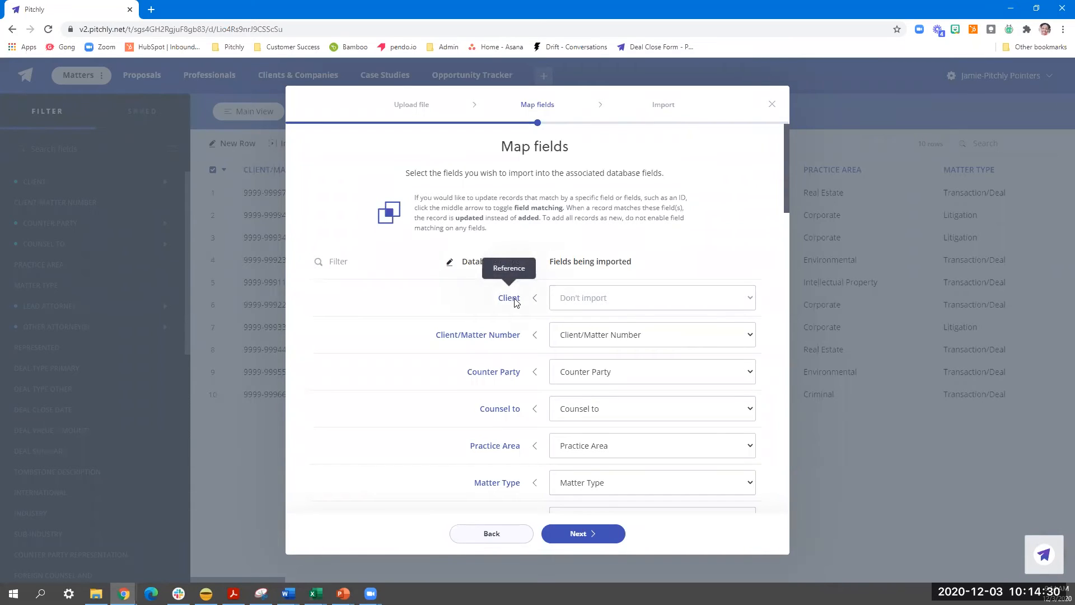
# Map the Client database field to Client Name and enable field matching on Client/Matter Number
pyautogui.click(579, 302)
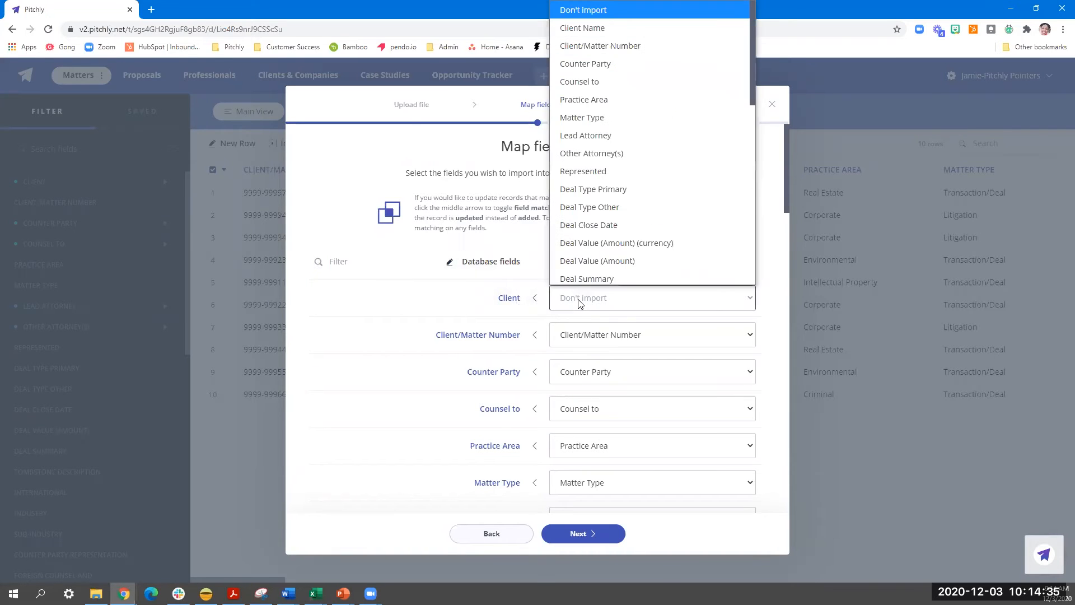
pyautogui.click(651, 28)
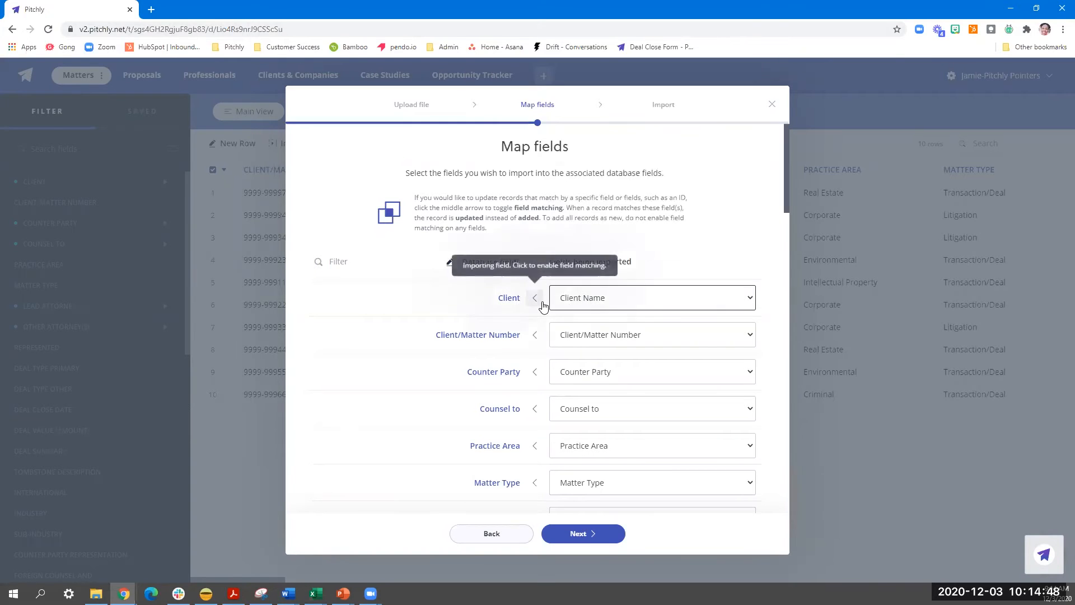
pyautogui.click(535, 339)
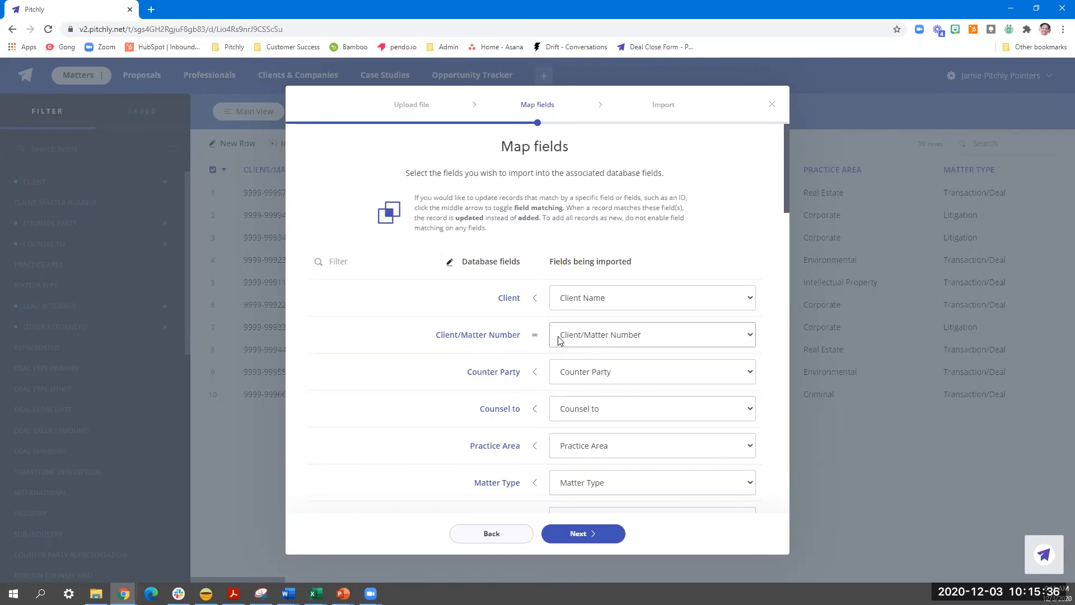
# Run the import of the mapped matter rows and close the import summary
pyautogui.click(615, 542)
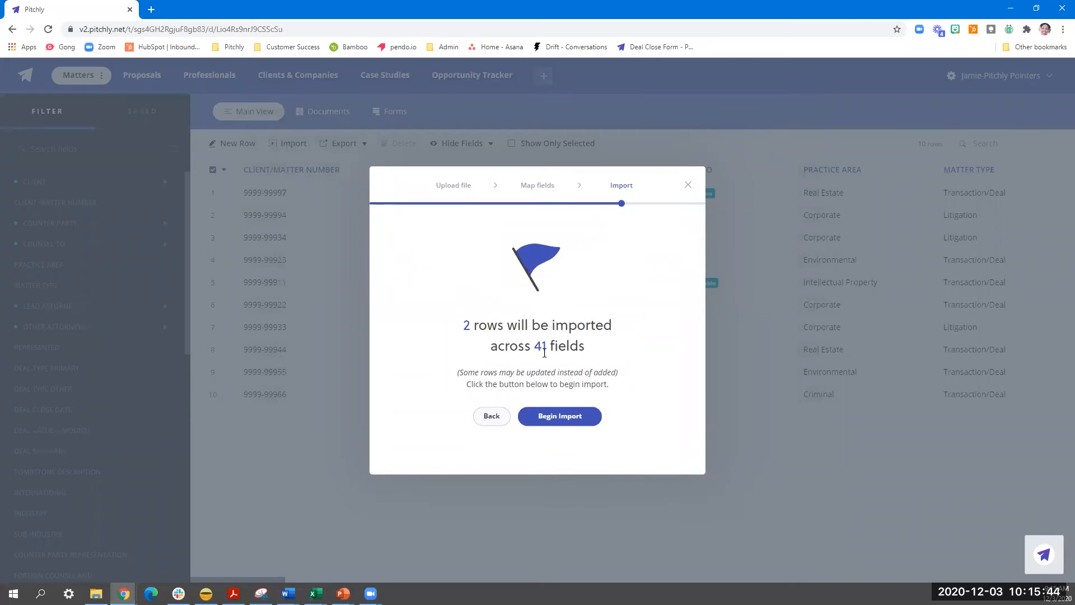
pyautogui.click(562, 419)
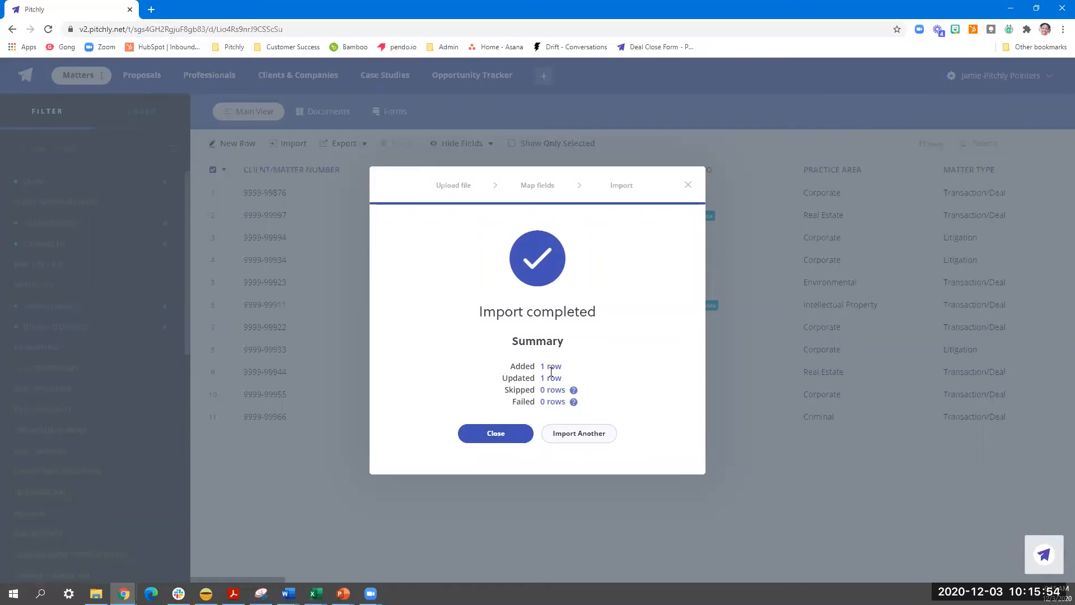
pyautogui.click(496, 434)
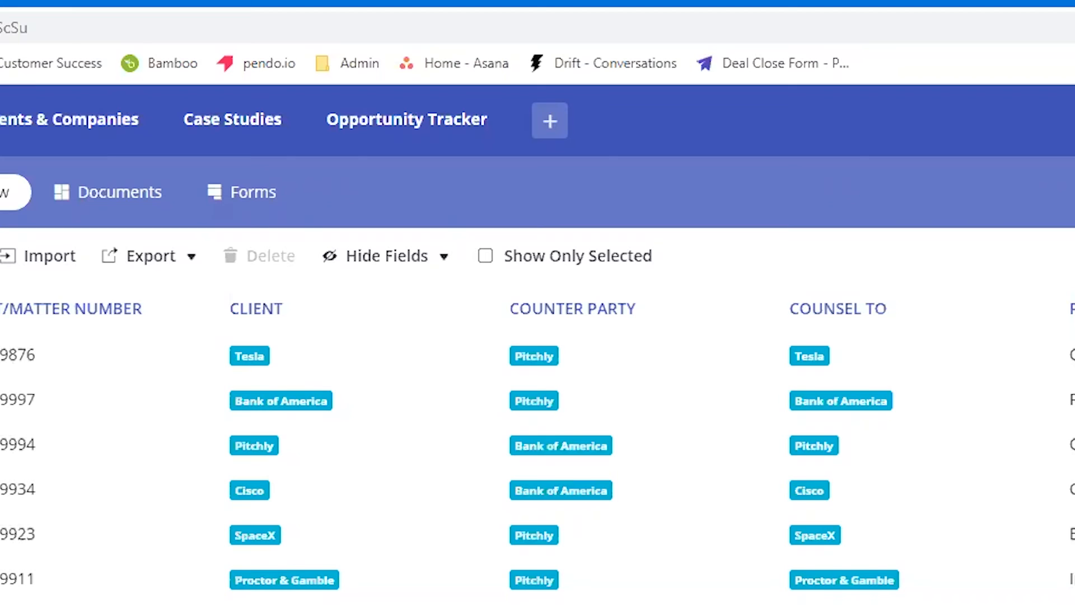
# Open the bookmarked Deal Close Form in a new browser tab and choose Bank of America as the client
pyautogui.hotkey('ctrl', 't')
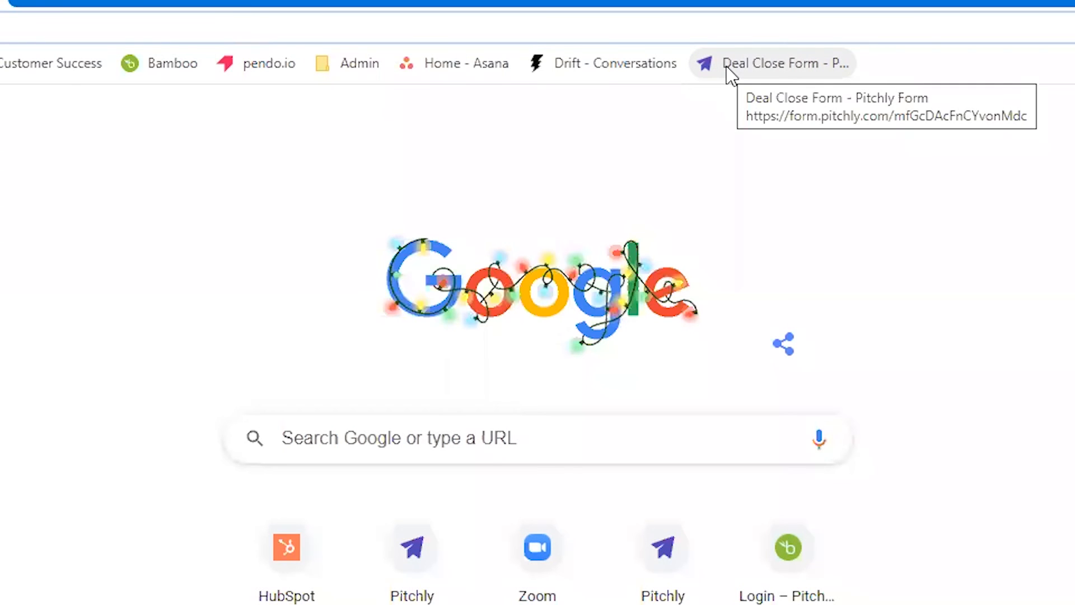
pyautogui.click(727, 65)
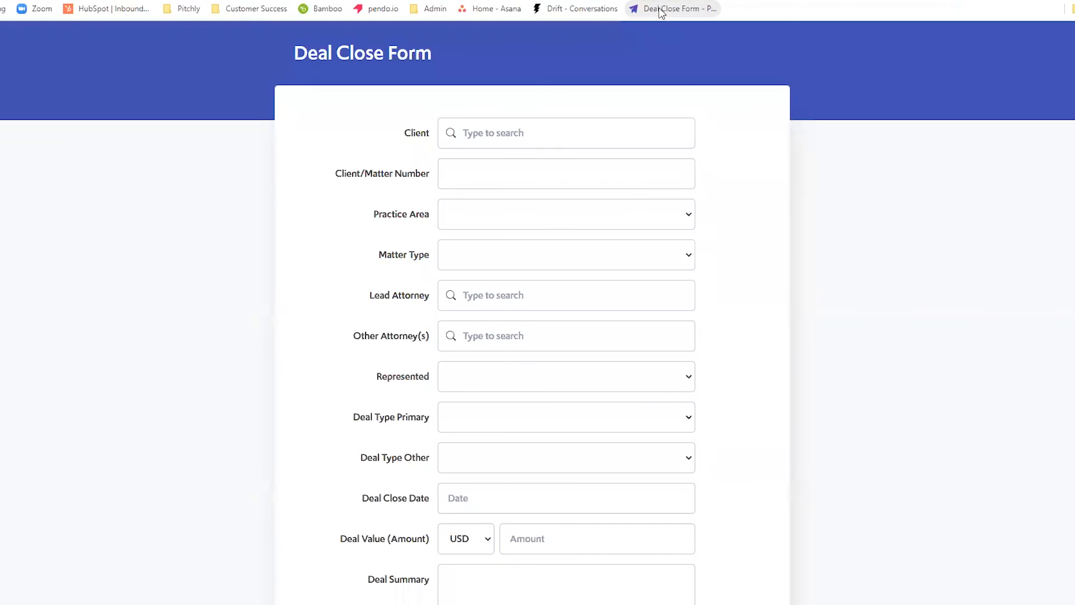
pyautogui.click(582, 142)
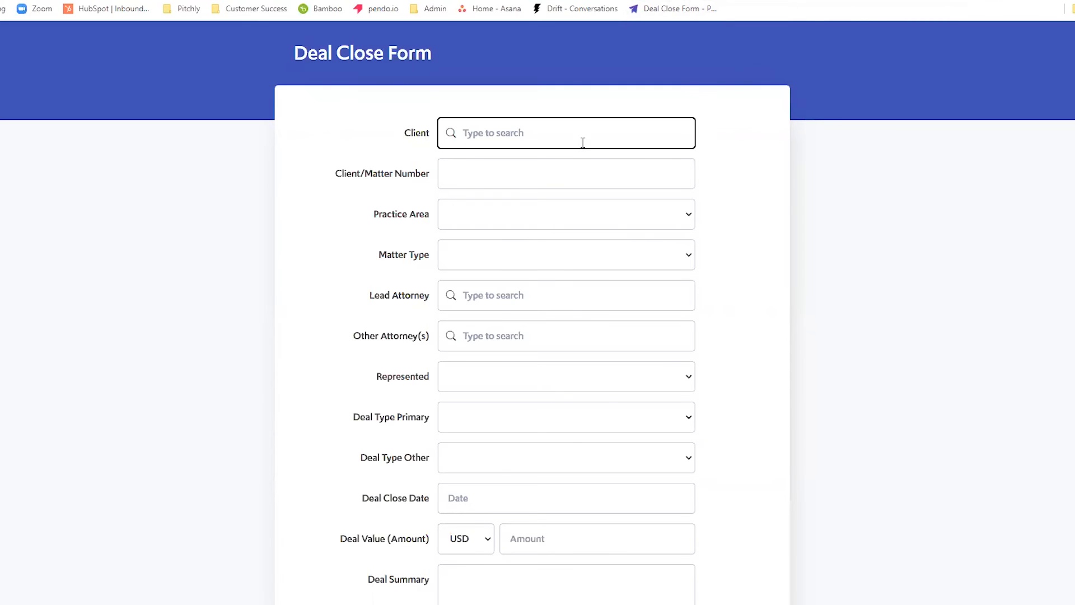
pyautogui.write('bank')
pyautogui.click(482, 163)
pyautogui.click(595, 183)
# Look through the remaining Deal Close Form fields, leaving them as they are, and submit the form
pyautogui.scroll(-7, 563, 381)
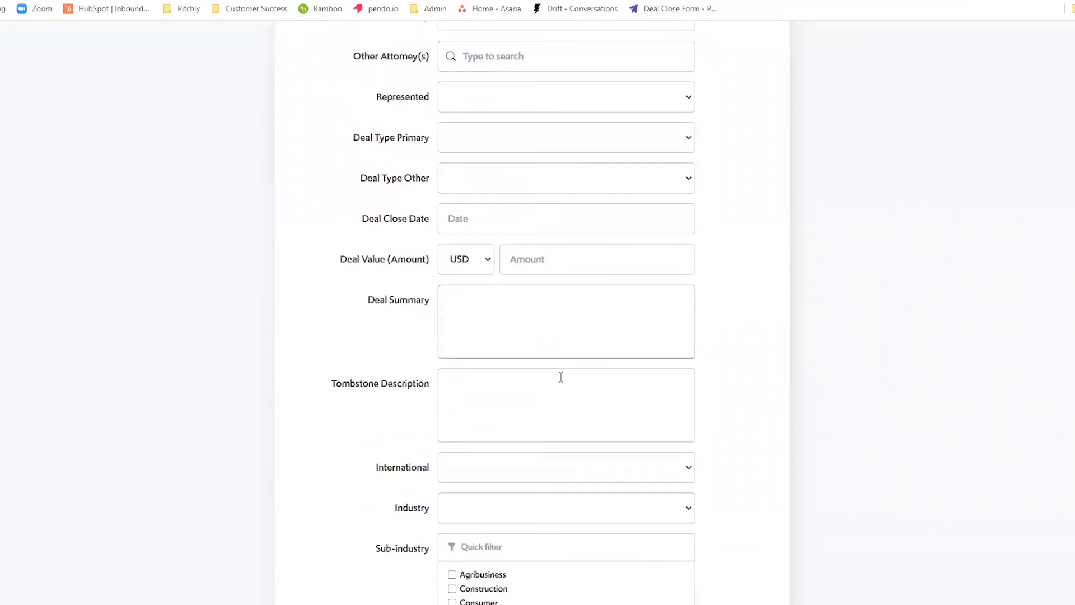
pyautogui.scroll(6, 563, 381)
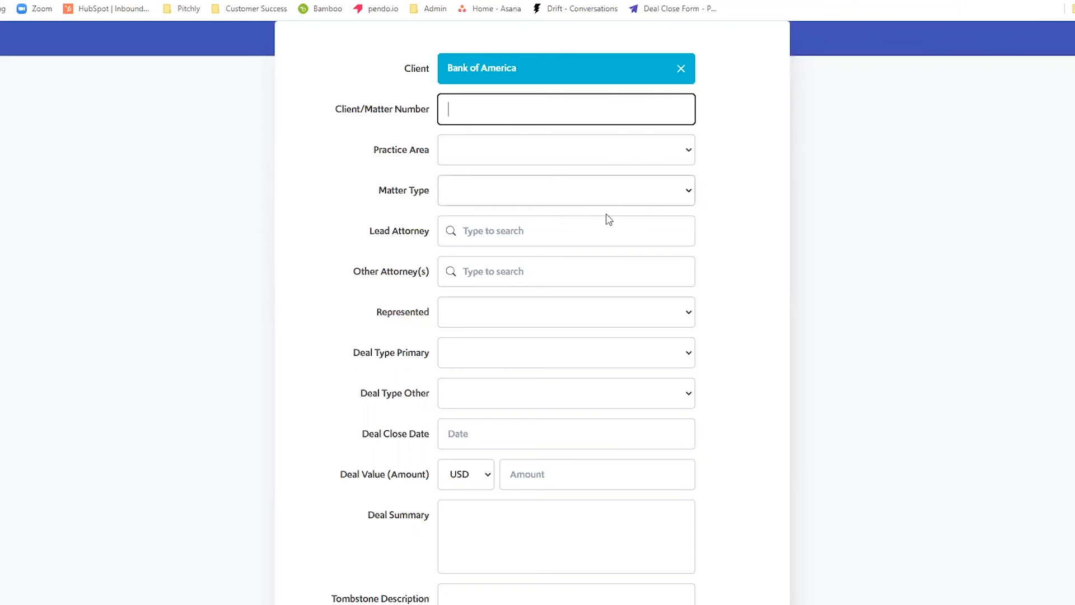
pyautogui.scroll(-2, 618, 322)
pyautogui.scroll(-12, 627, 328)
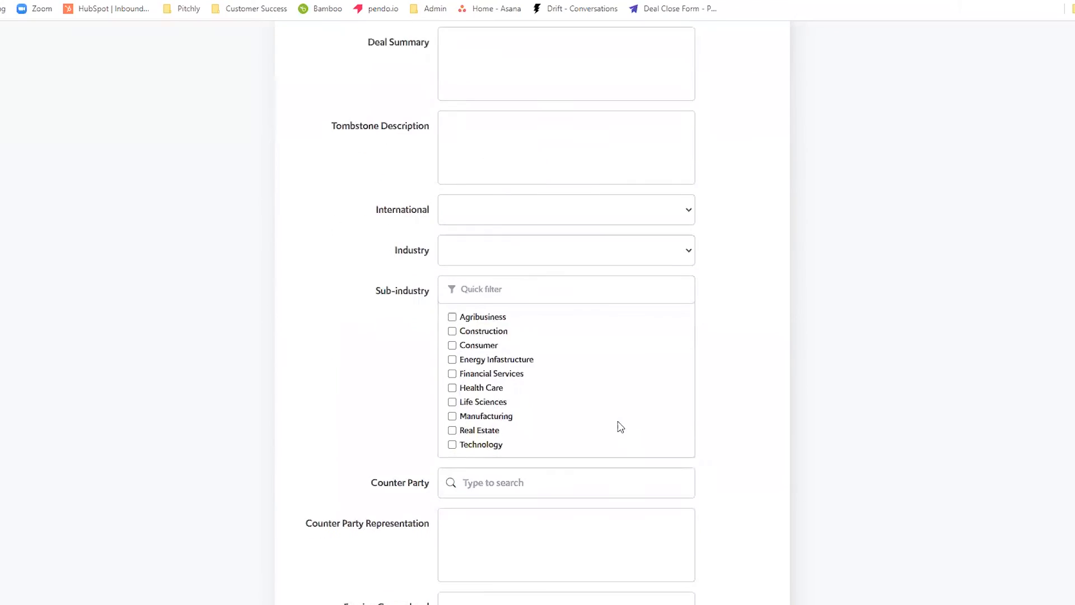
pyautogui.scroll(-5, 623, 438)
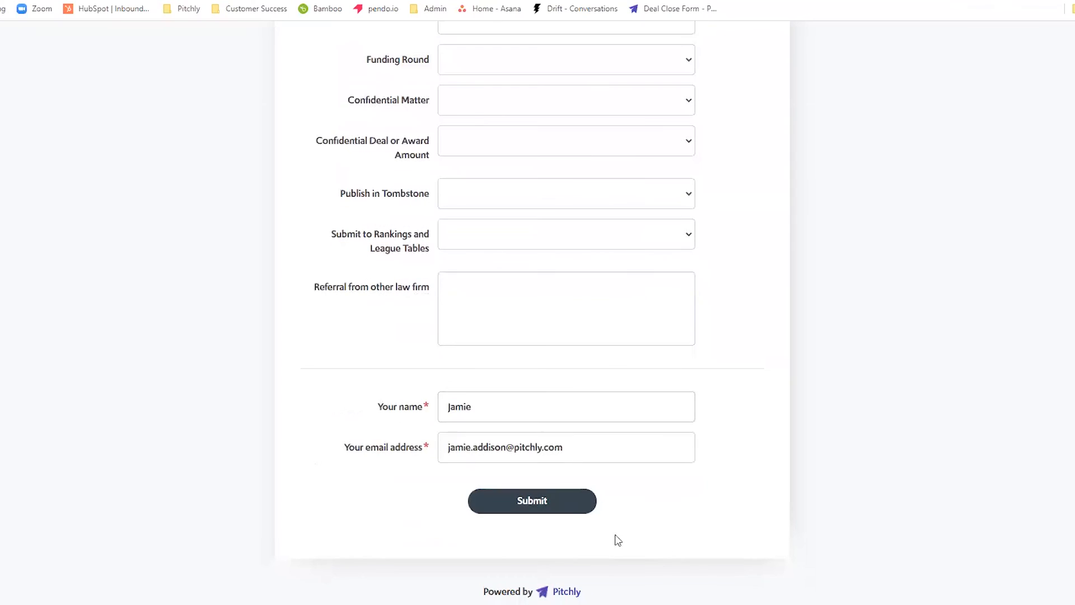
pyautogui.click(580, 505)
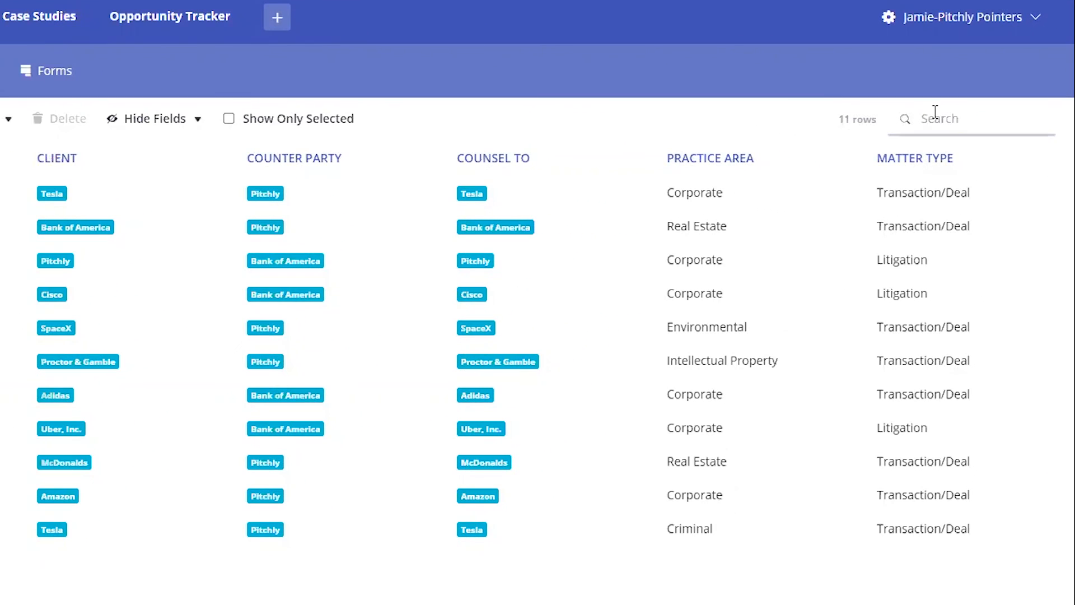
# Search the Matters table for Technology, return to its first columns and clear the search
pyautogui.click(938, 112)
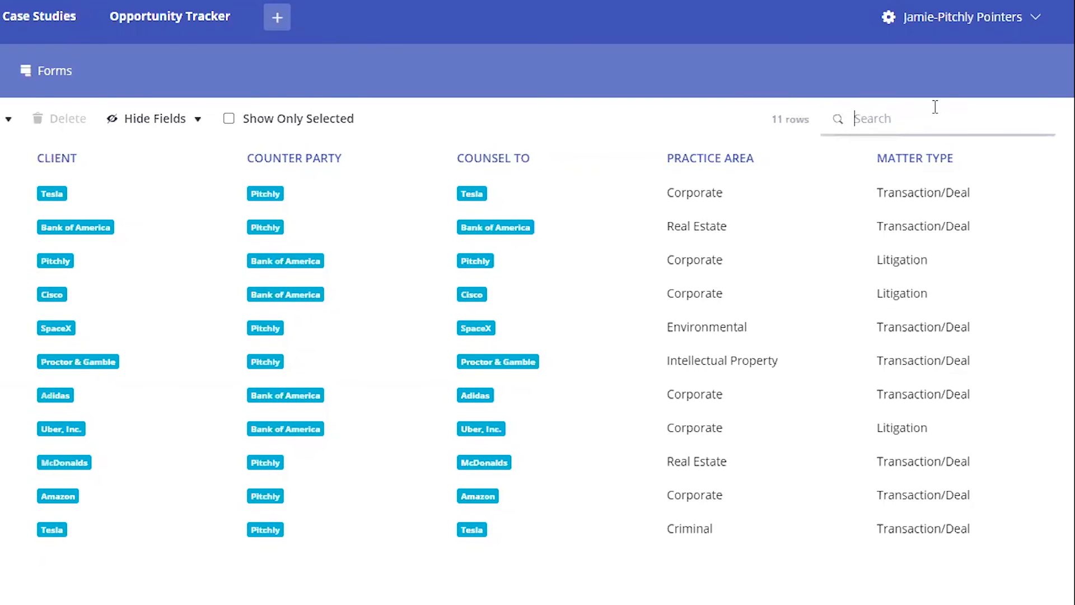
pyautogui.write('Technology')
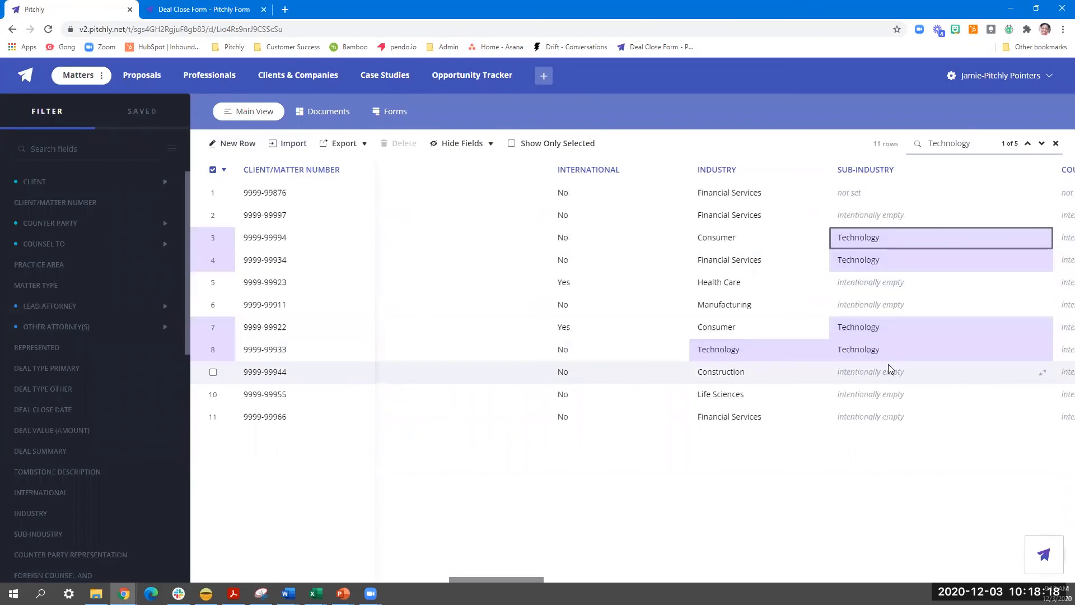
pyautogui.moveTo(500, 579); pyautogui.dragTo(242, 580)
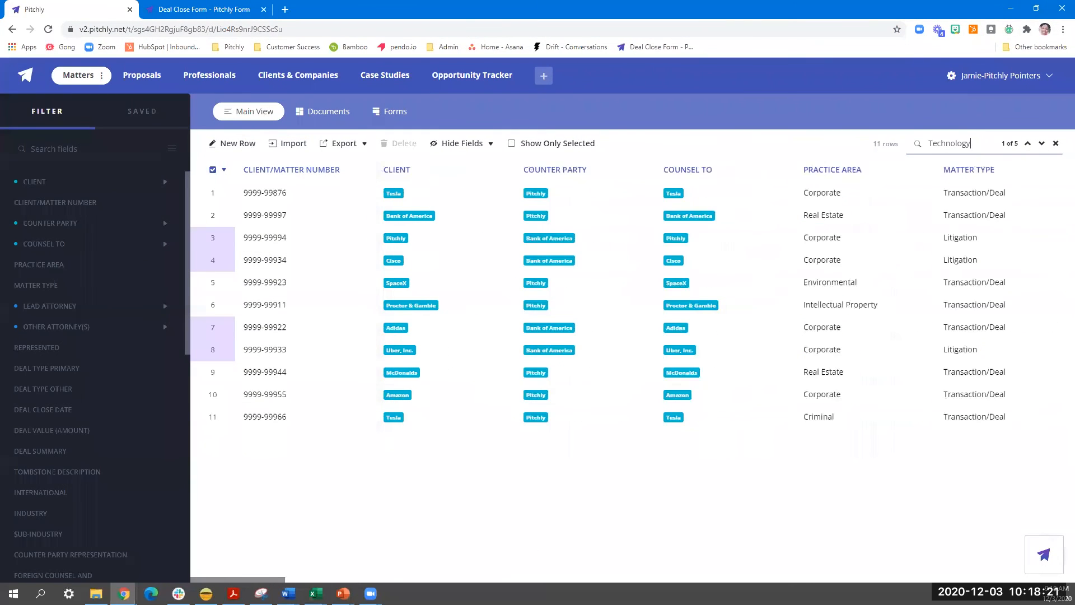
pyautogui.click(1055, 143)
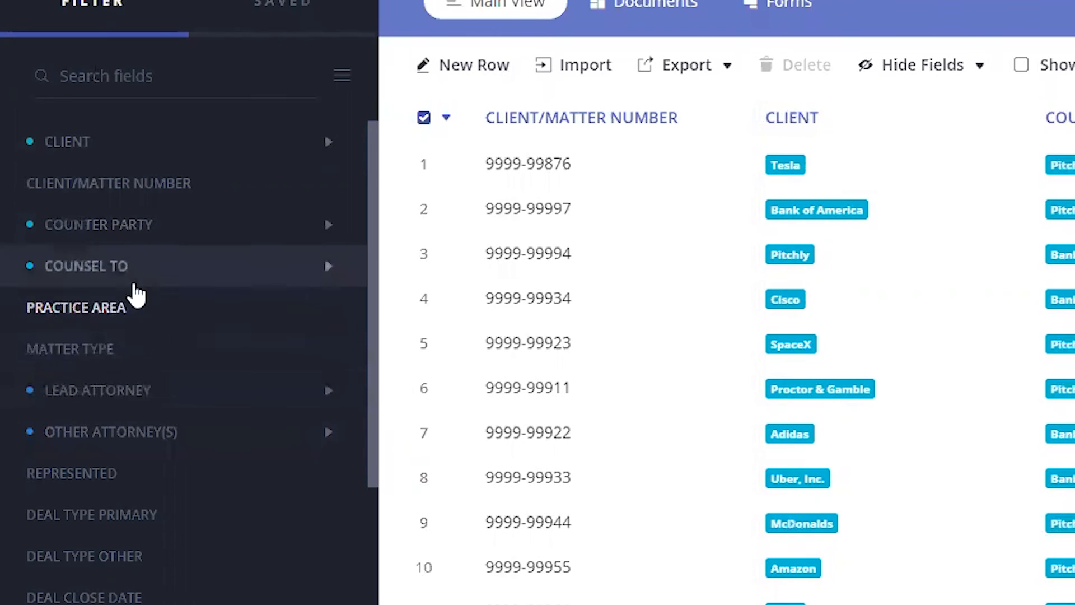
# Filter the matters by the Real Estate and Corporate practice areas and export all rows in view
pyautogui.scroll(-2, 106, 388)
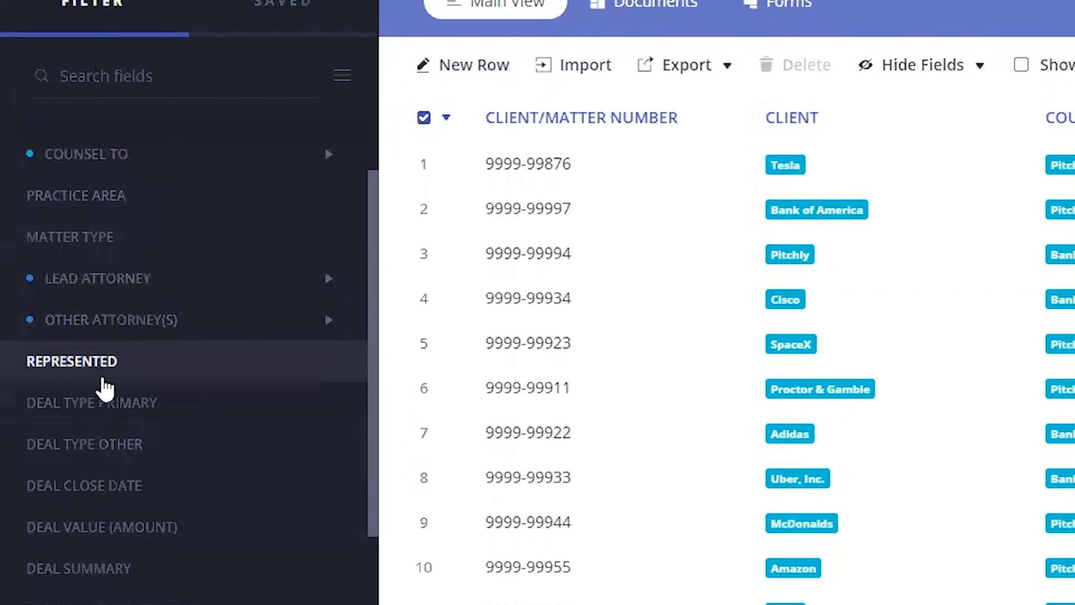
pyautogui.scroll(2, 92, 440)
pyautogui.click(70, 316)
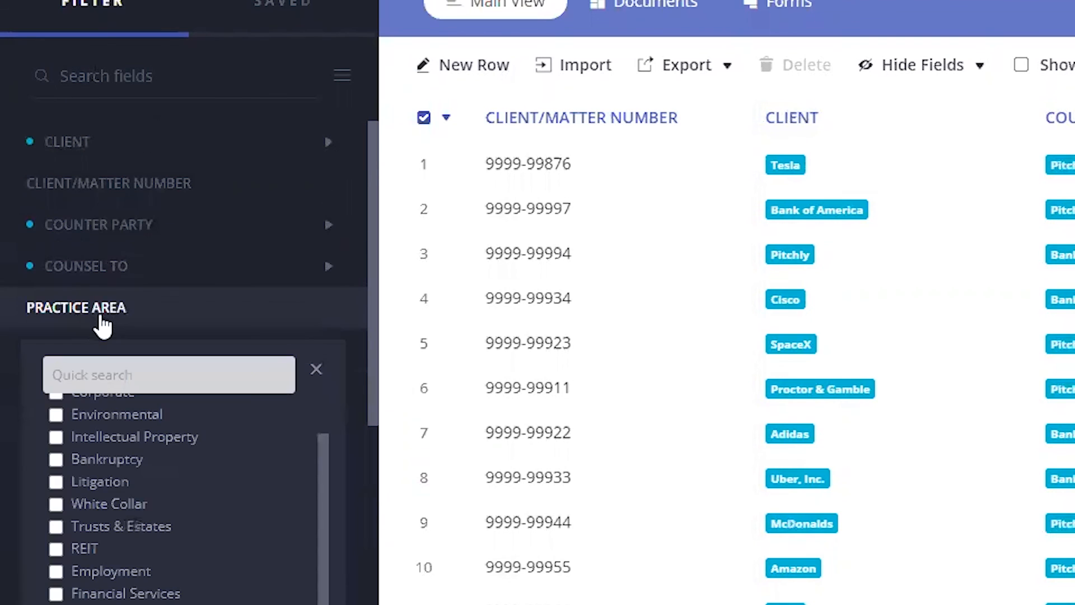
pyautogui.scroll(1, 70, 470)
pyautogui.click(56, 417)
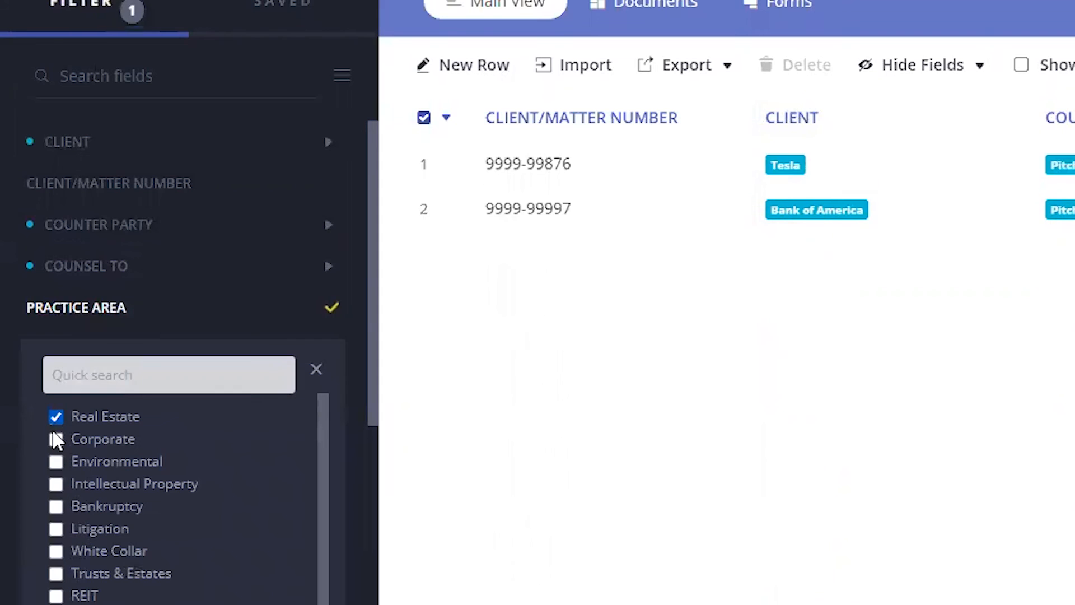
pyautogui.click(53, 435)
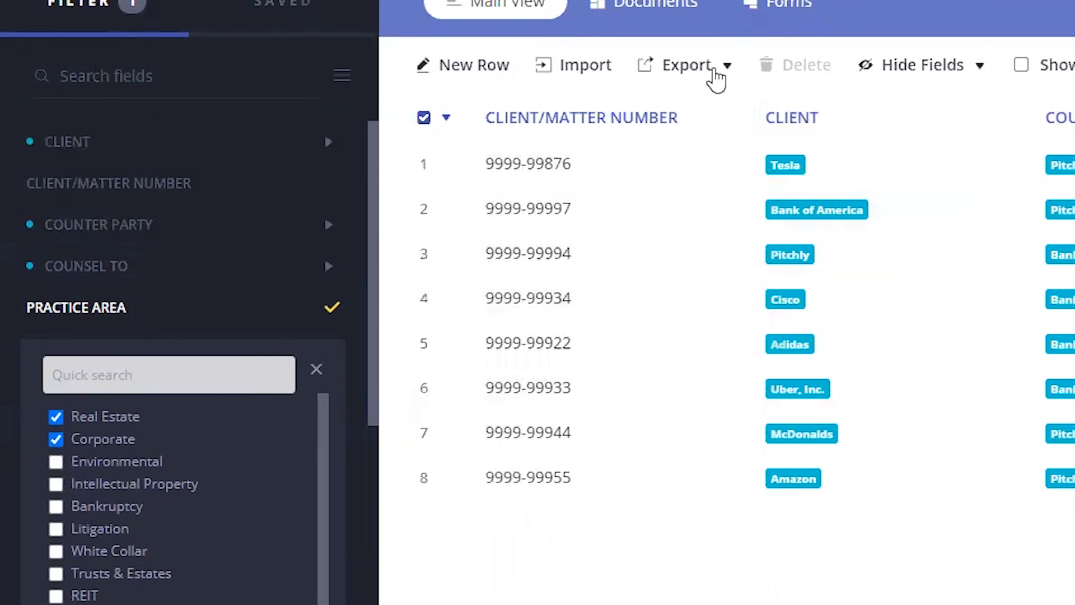
pyautogui.click(714, 73)
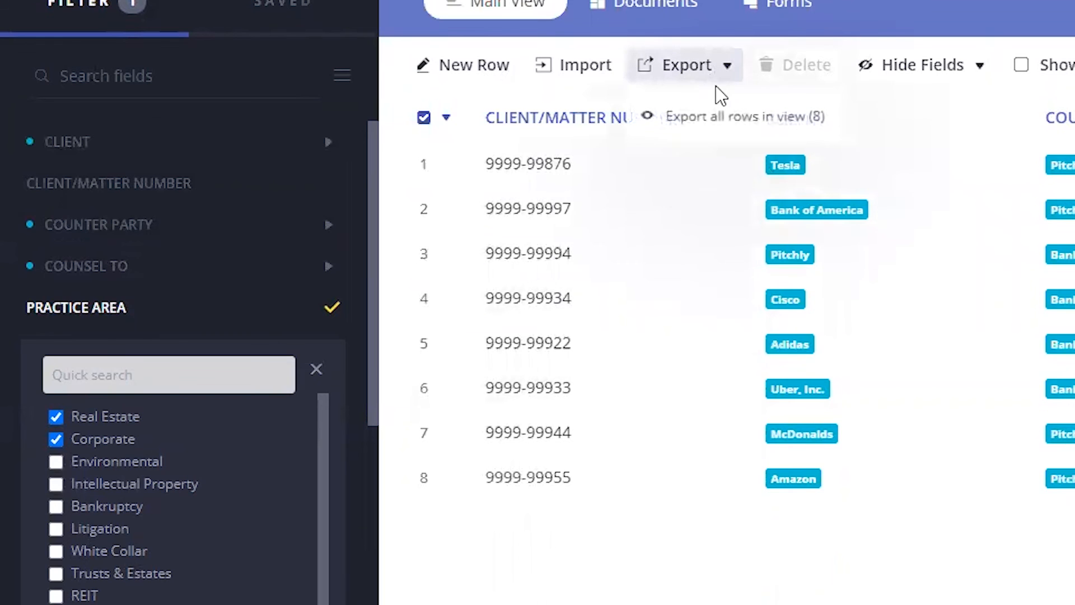
pyautogui.click(718, 123)
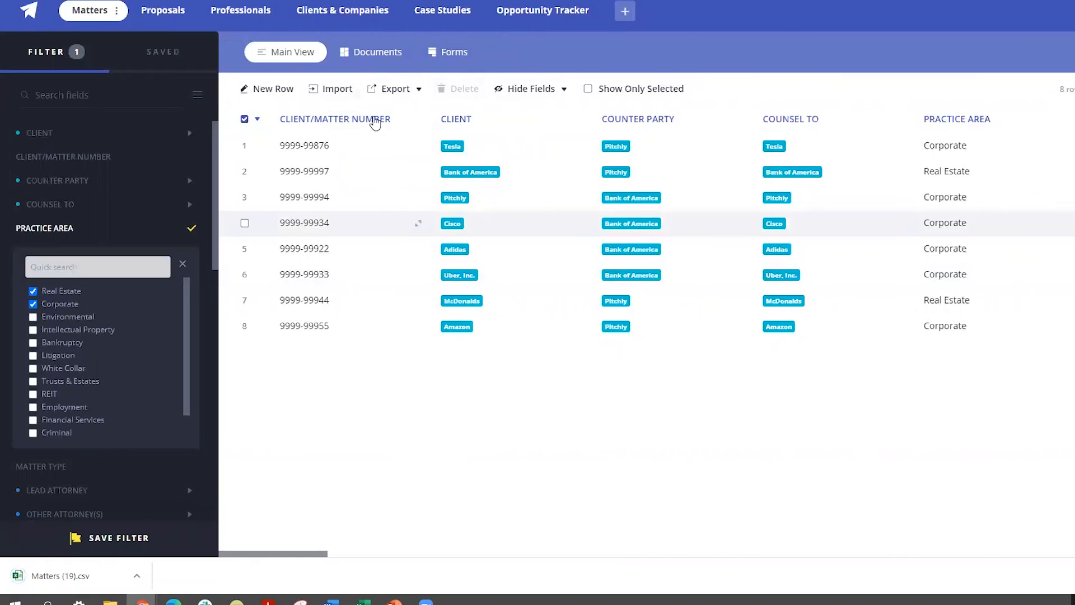
# Select all tombstone documents of the filtered matters and open their export settings
pyautogui.click(370, 56)
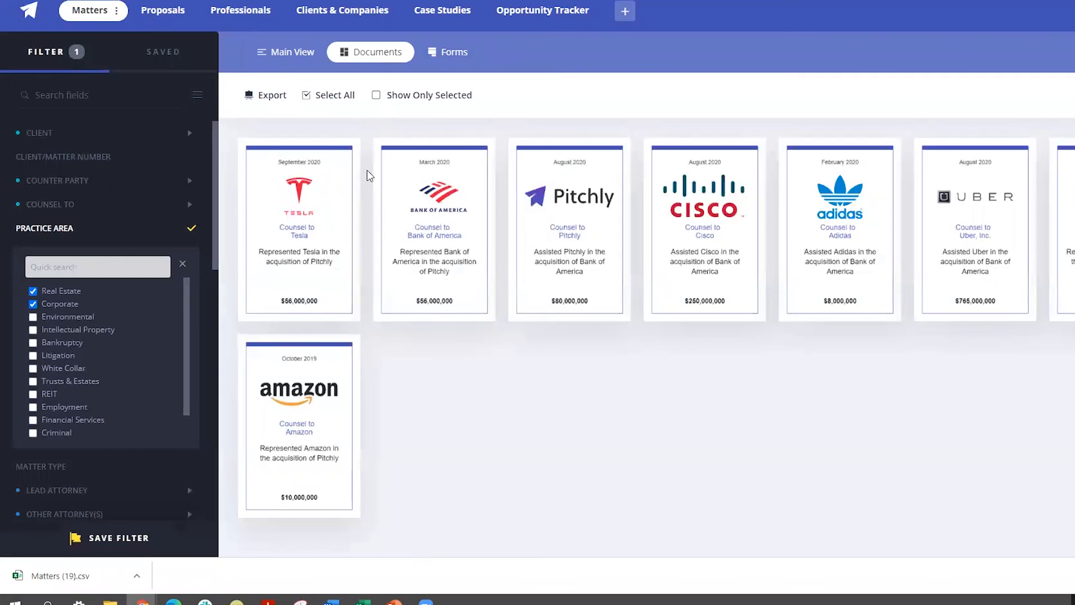
pyautogui.click(344, 99)
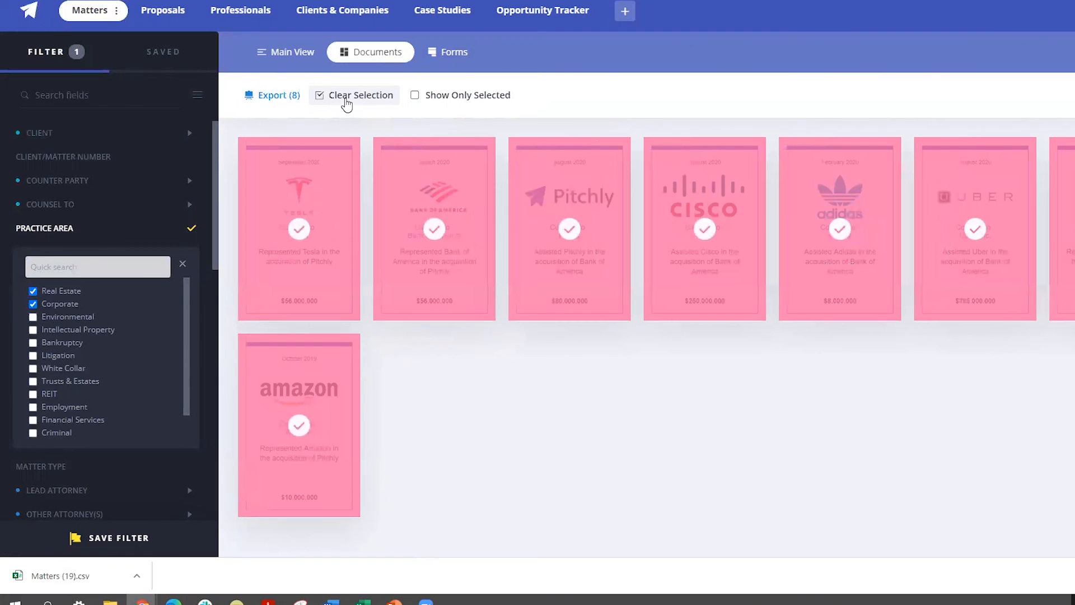
pyautogui.click(284, 101)
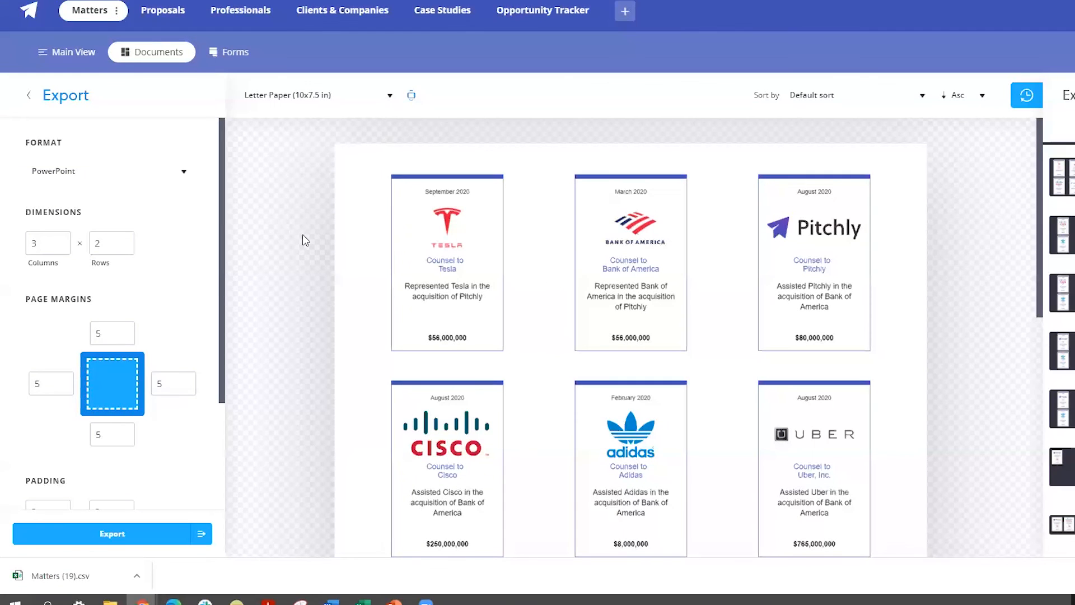
# Set the tombstone export format to PNG Image and look through the page preview
pyautogui.click(145, 183)
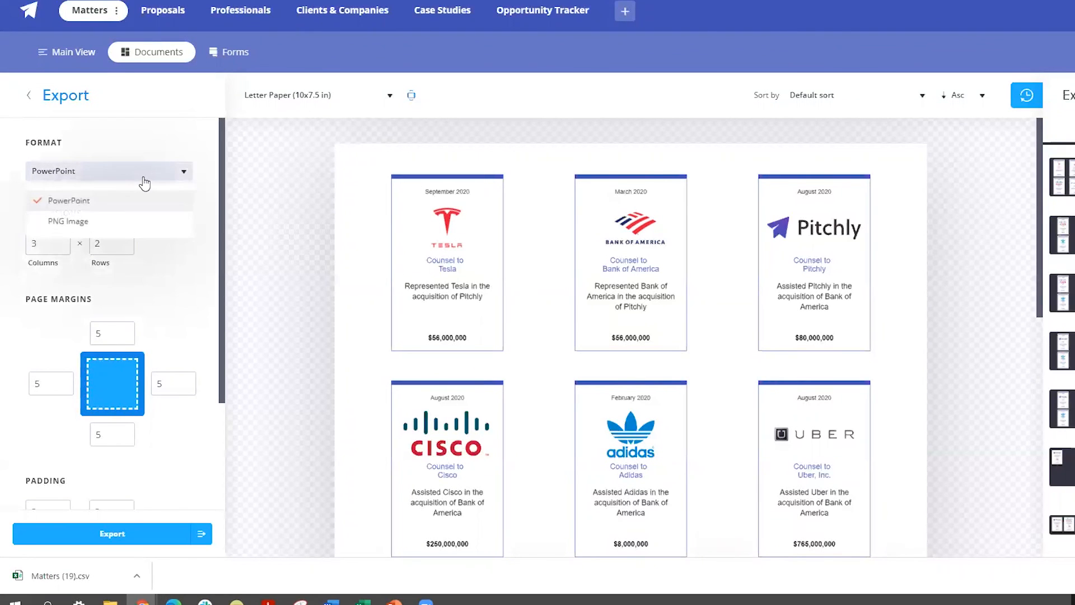
pyautogui.click(132, 224)
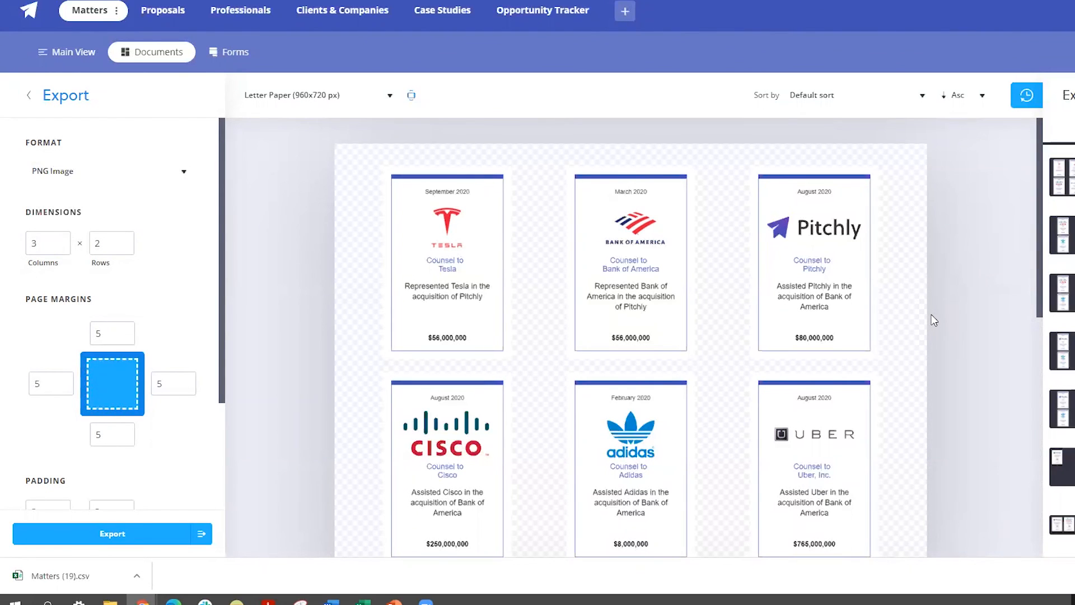
pyautogui.scroll(-5, 933, 321)
pyautogui.scroll(2, 934, 320)
pyautogui.scroll(3, 933, 320)
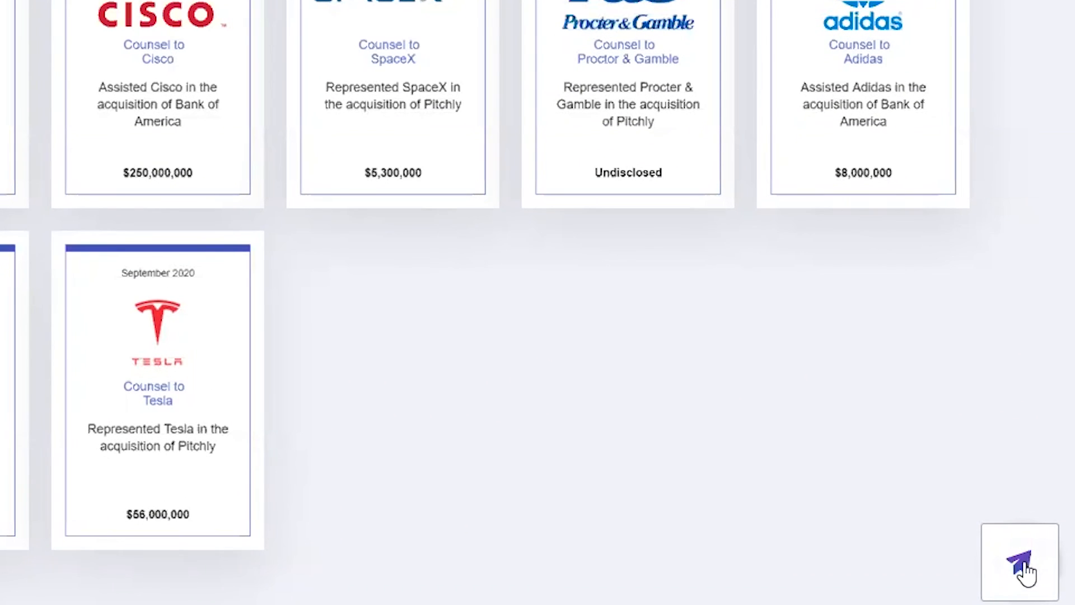
# Open the Resource Center and look through its list of help options
pyautogui.click(1024, 572)
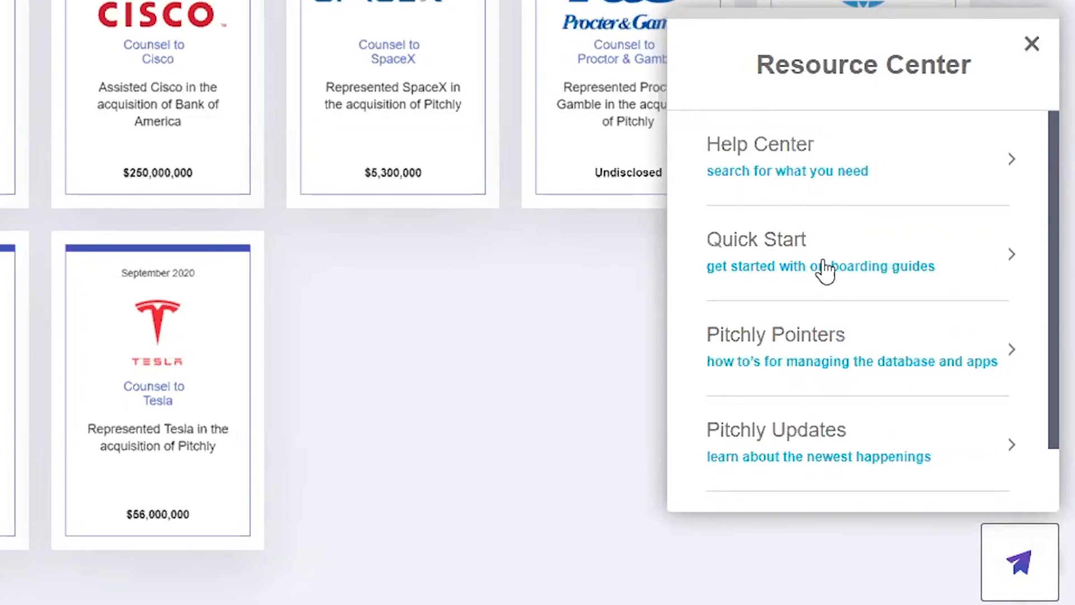
pyautogui.scroll(-2, 820, 294)
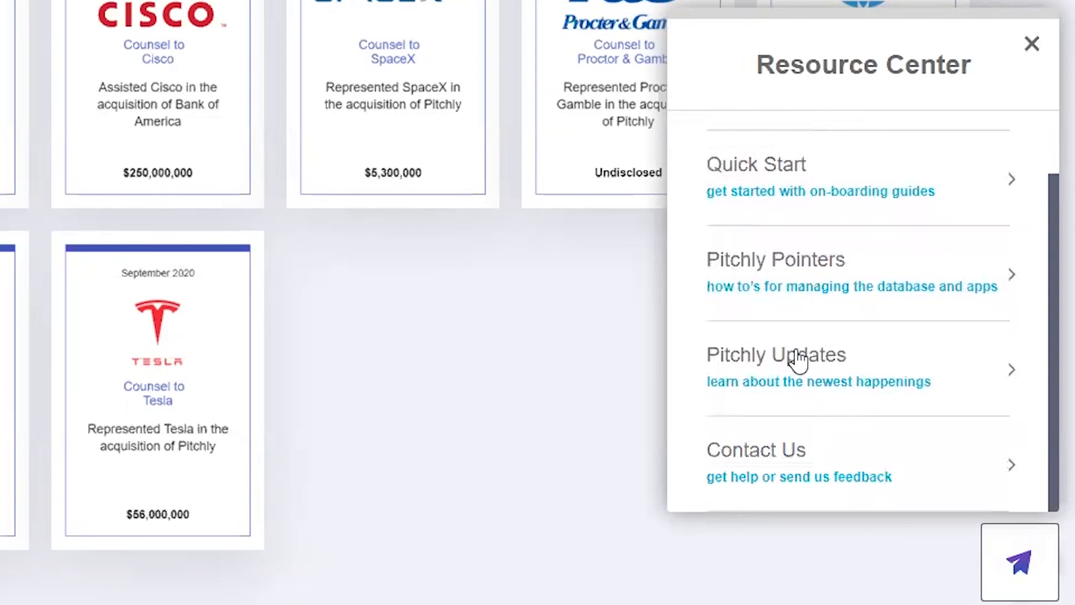